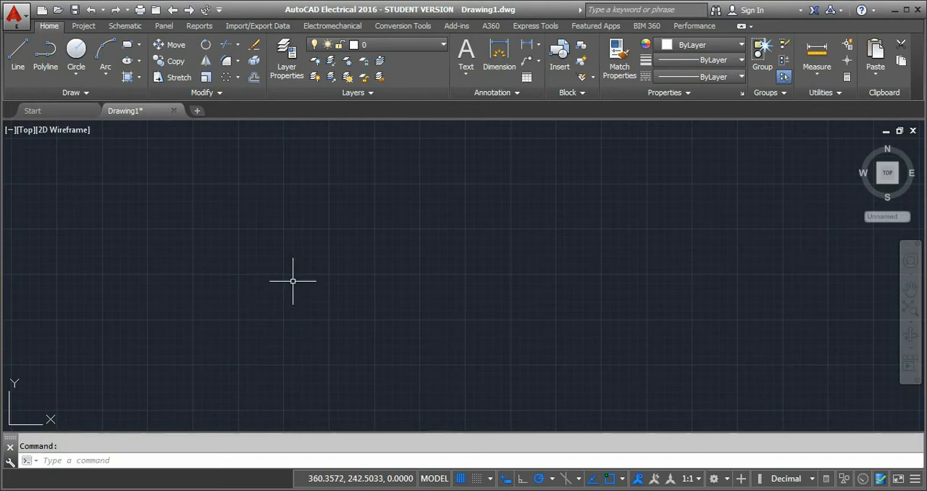
Toggle object snap, the drawing grid and ortho mode in turn, returning each to its original setting.
key("F3")
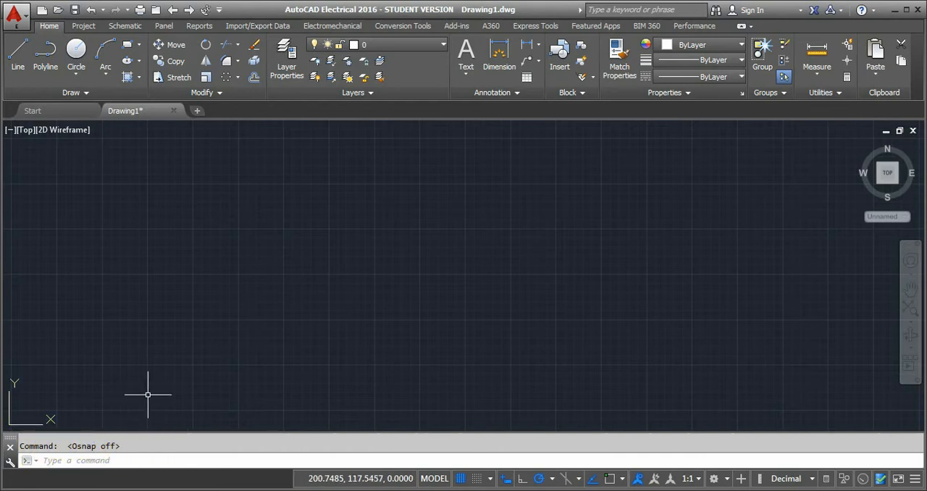
key("F3")
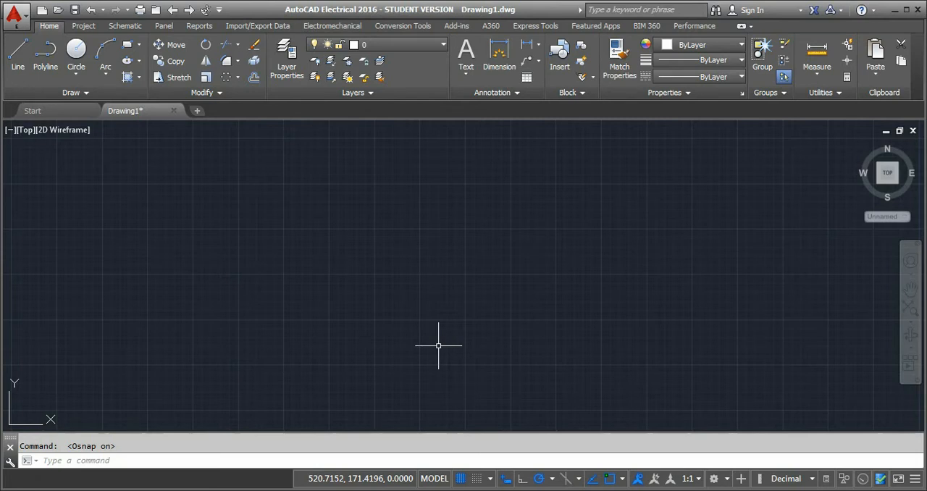
key("F7")
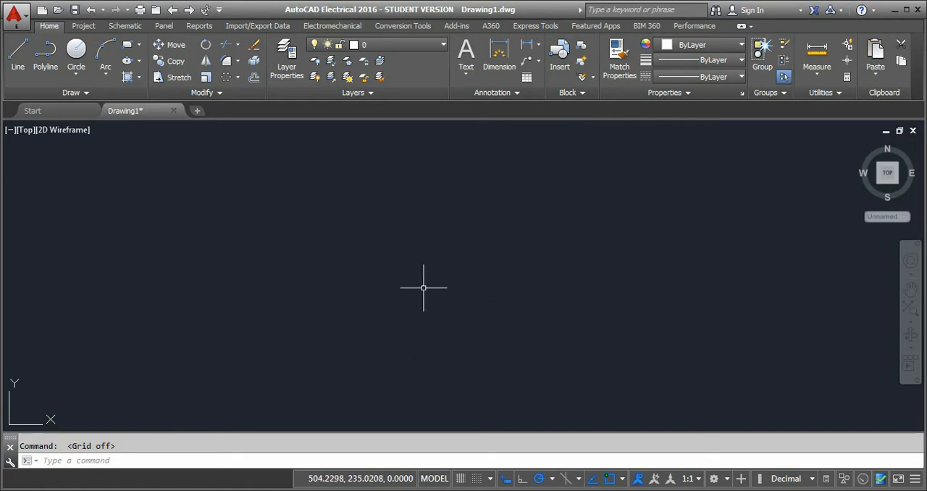
key("F7")
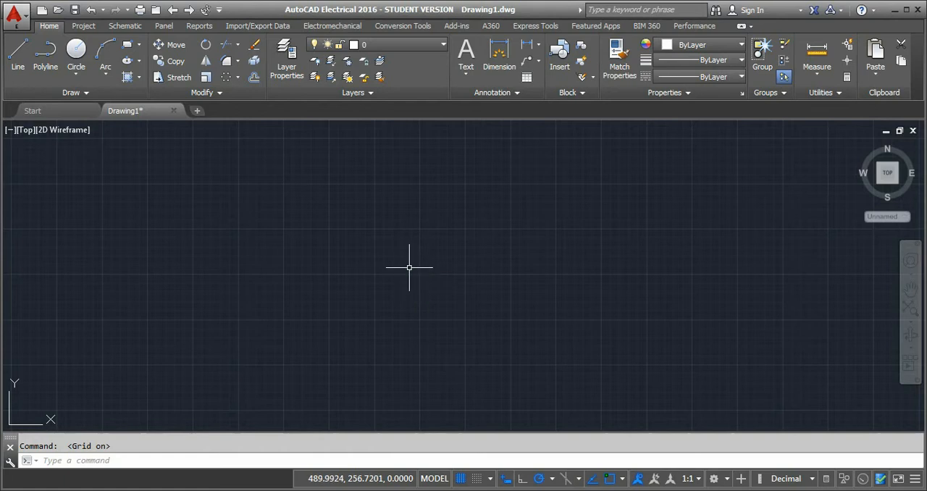
key("F8")
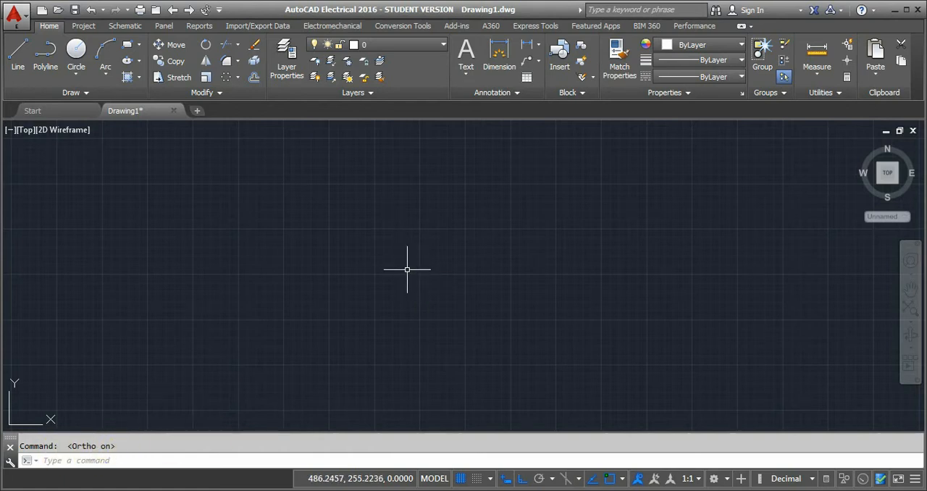
key("F8")
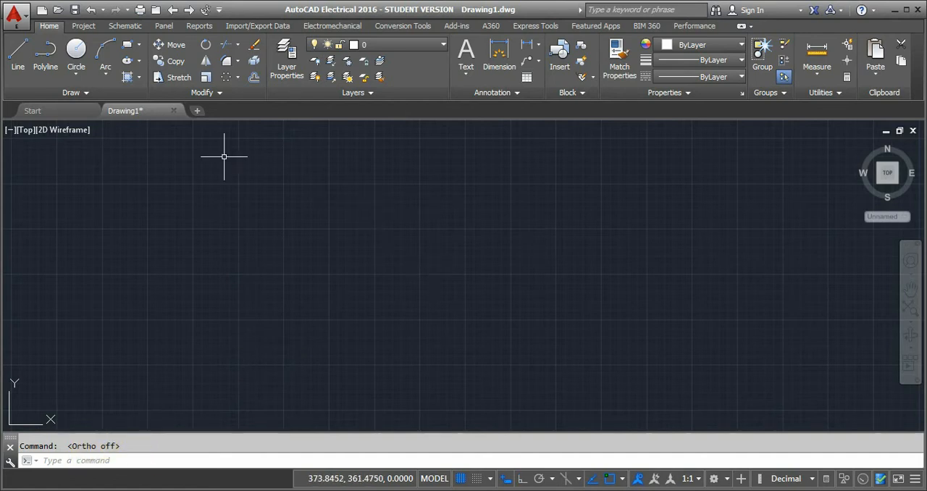
Draw a closed irregular quadrilateral from four angled line segments in the middle of the drawing, with a closing side about 69 units long.
left_click(22, 64)
left_click(398, 283)
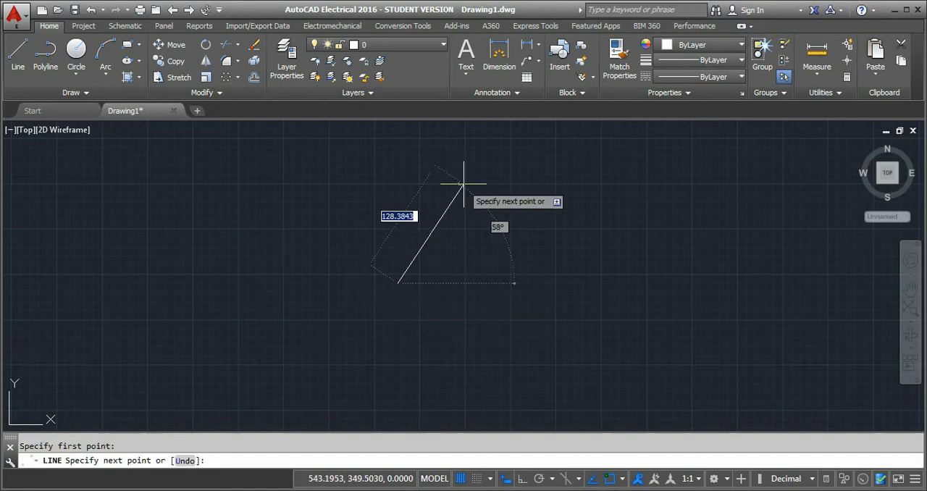
left_click(504, 217)
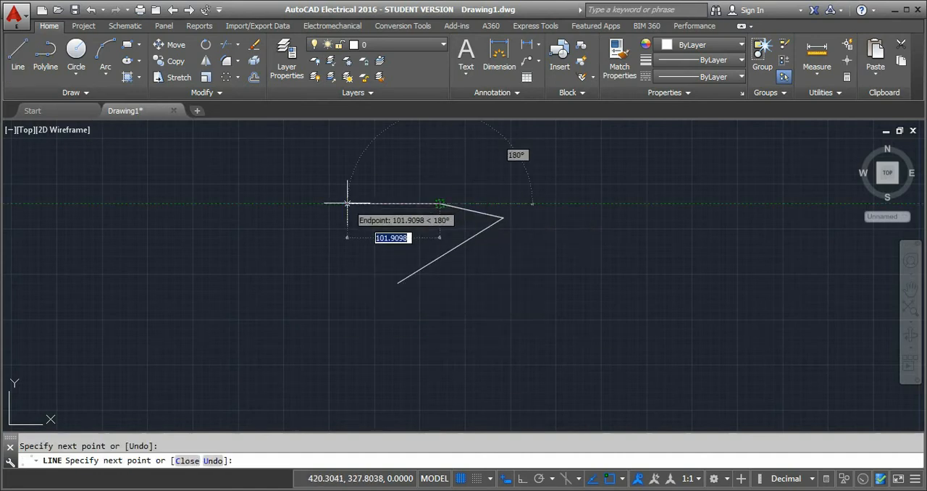
left_click(363, 231)
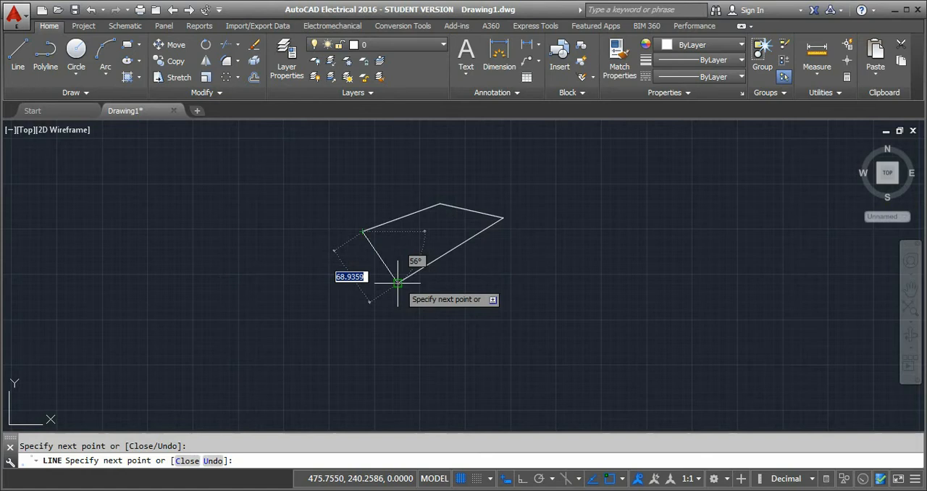
left_click(398, 283)
key("Escape")
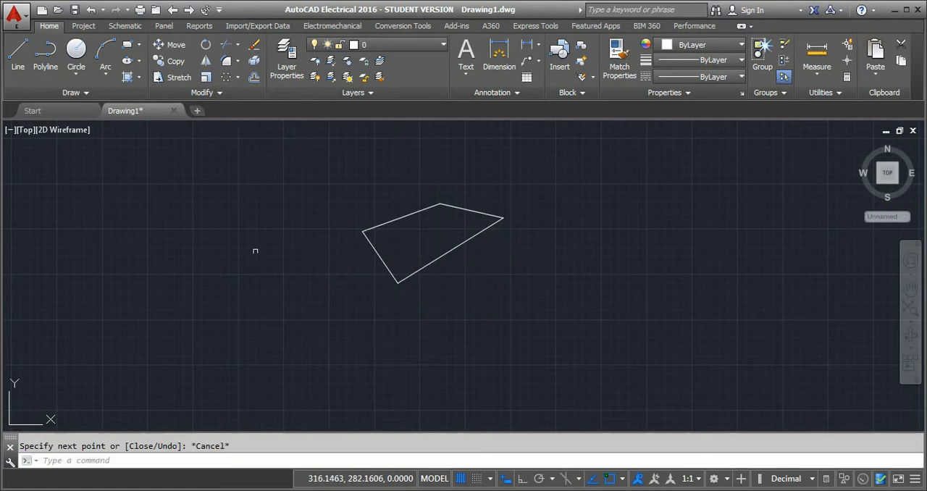
With ortho mode on, draw a stepped outline of connected horizontal and vertical lines overlapping the quadrilateral, ending at its own start point.
left_click(20, 52)
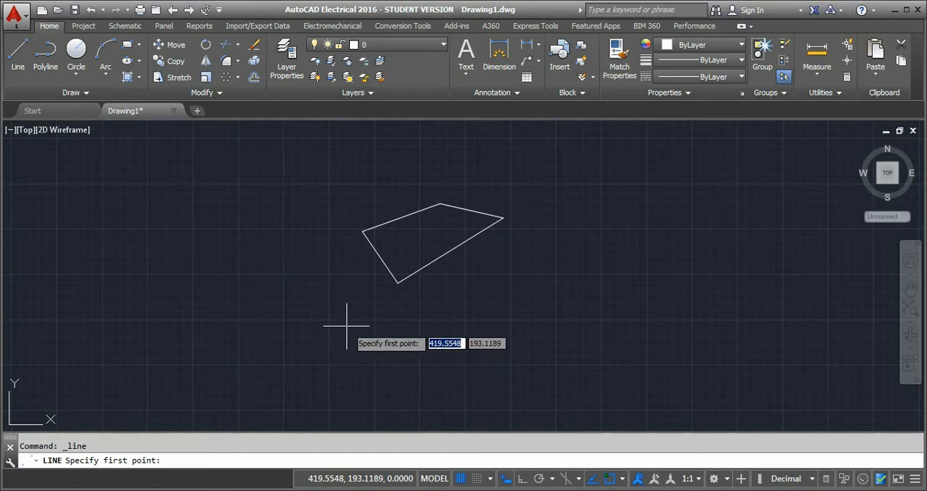
key("F8")
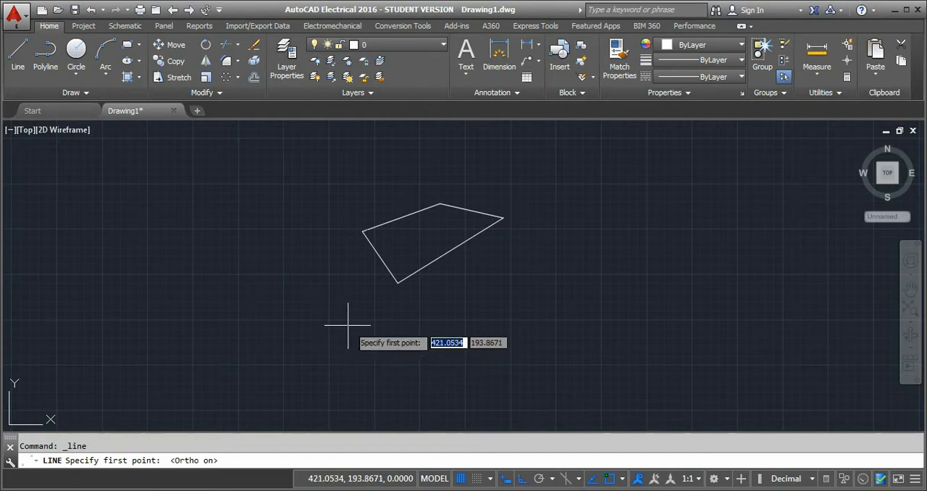
left_click(541, 313)
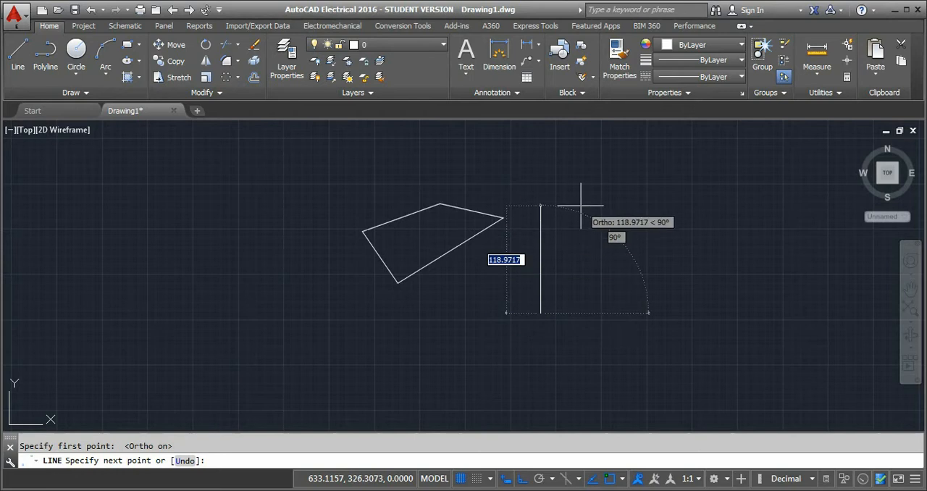
left_click(541, 213)
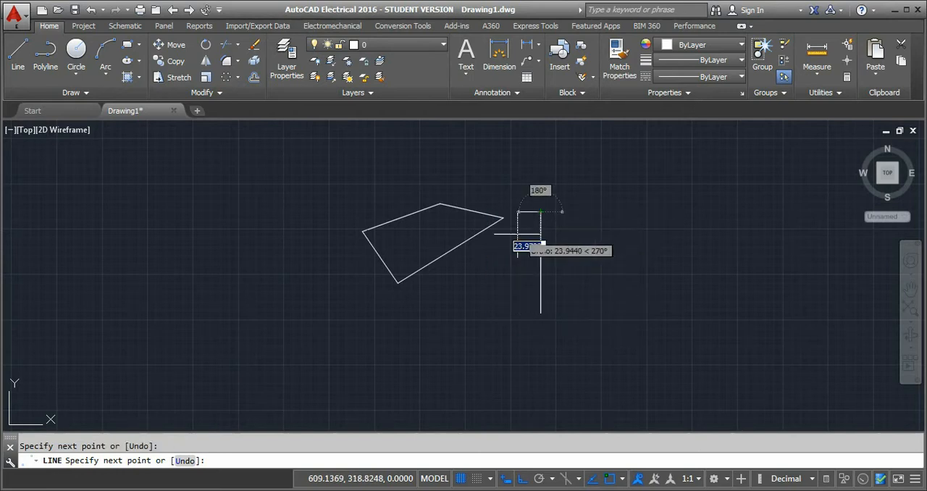
left_click(413, 211)
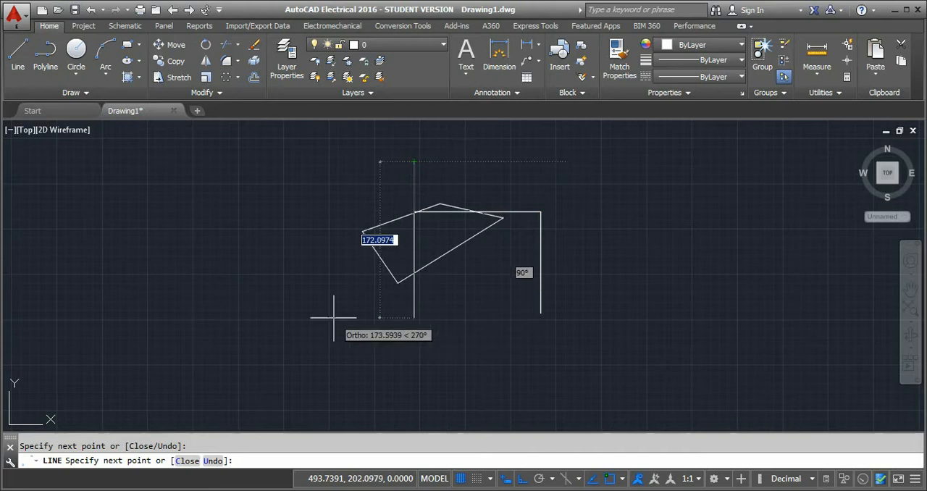
left_click(433, 355)
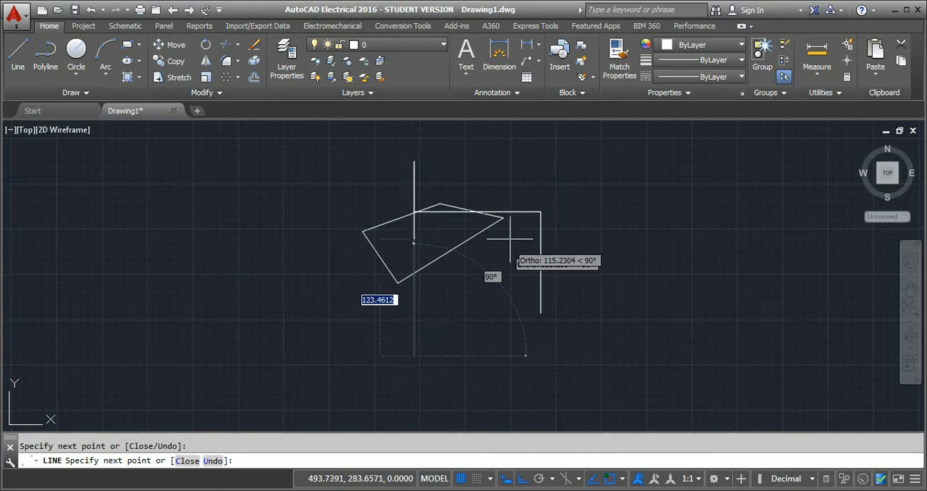
left_click(617, 351)
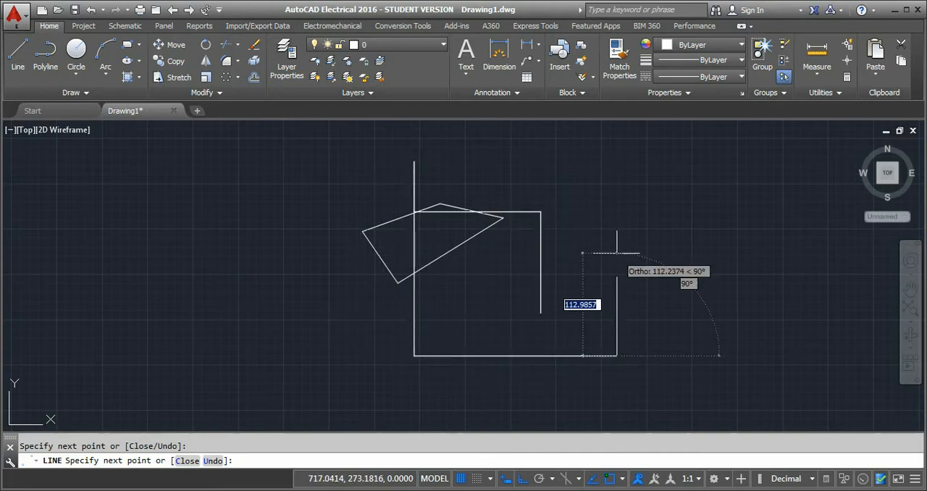
left_click(617, 253)
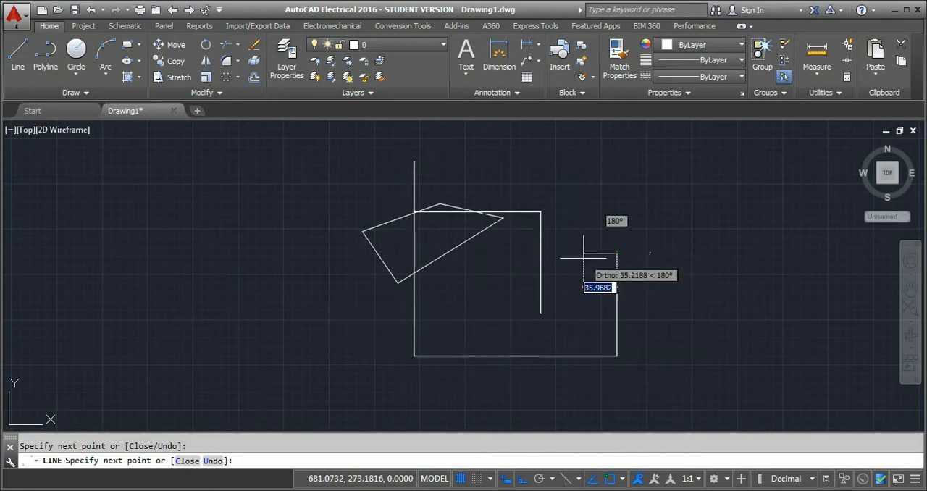
left_click(541, 252)
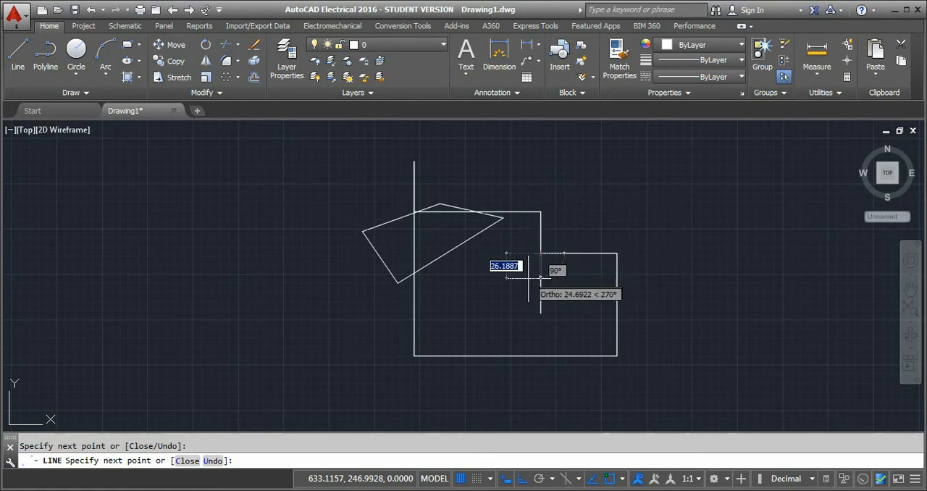
left_click(541, 313)
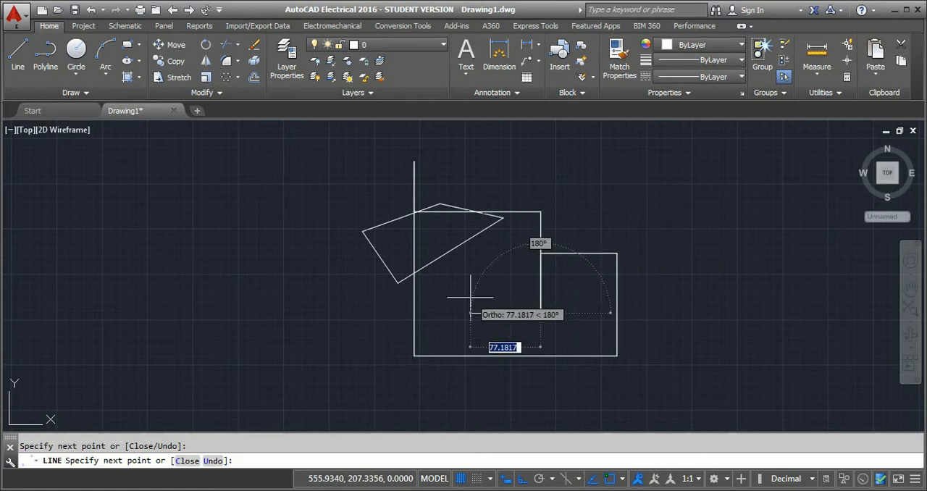
key("Escape")
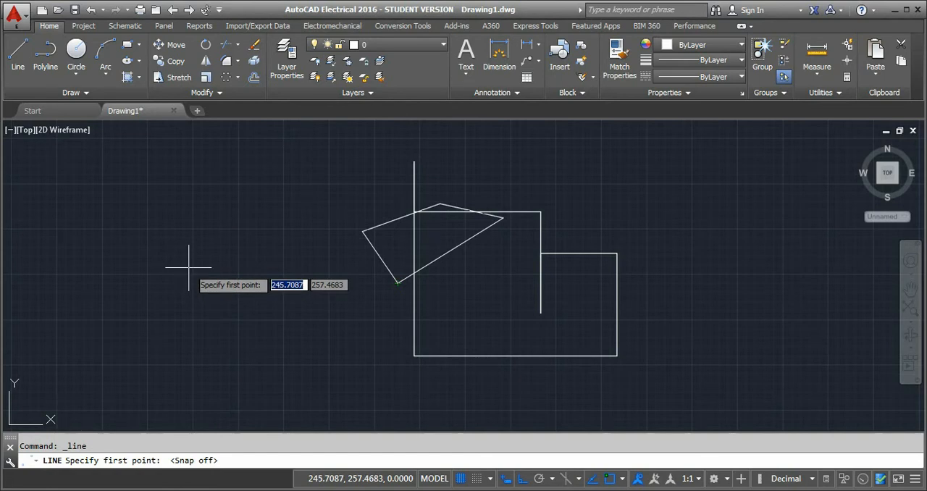
Toggle dynamic input off and back on while the Line command awaits its first point, and cancel the command.
key("F12")
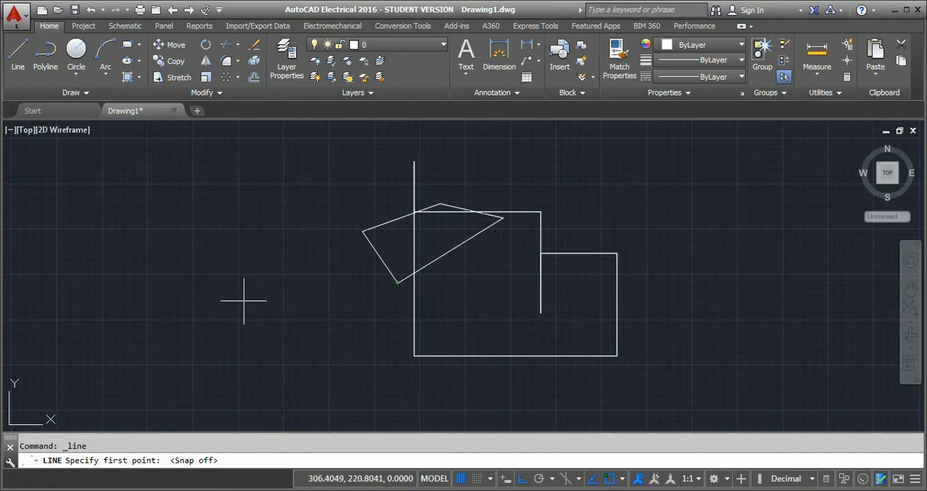
key("F12")
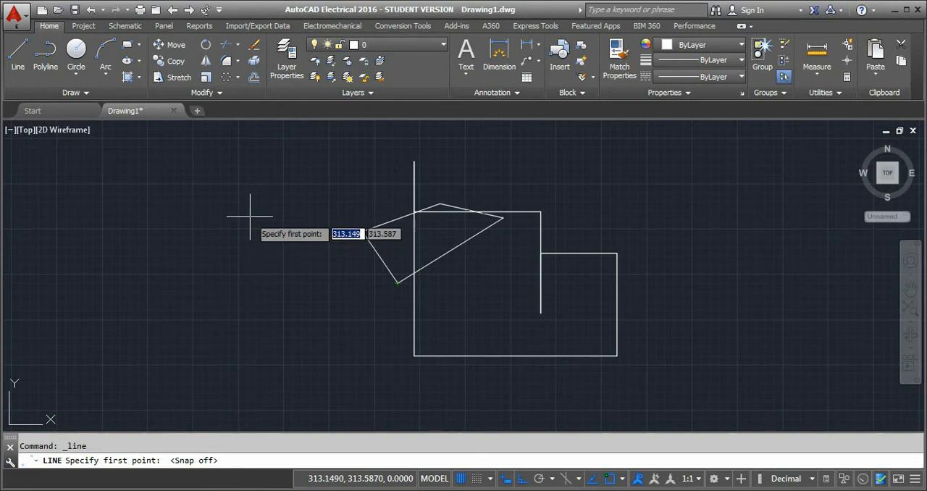
key("Escape")
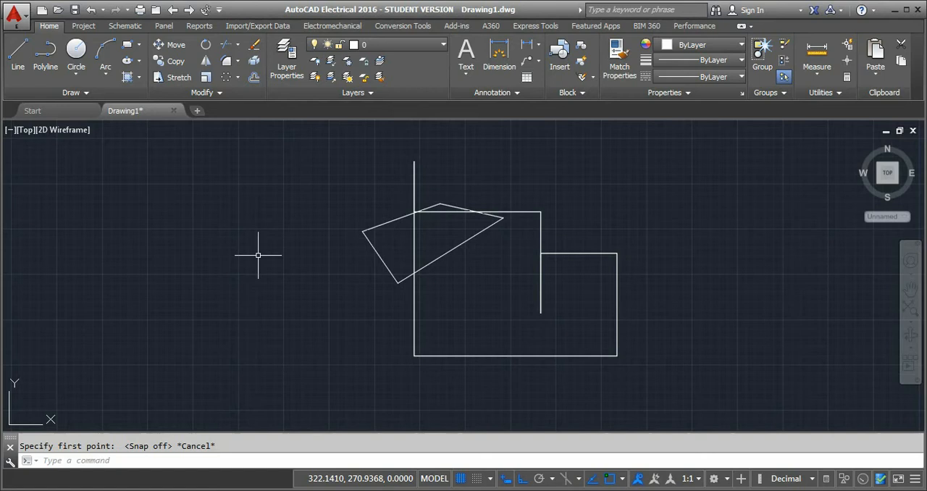
Copy the quadrilateral's short lower-left side to the clipboard and paste the copy into the empty area left of the shapes.
left_click(372, 246)
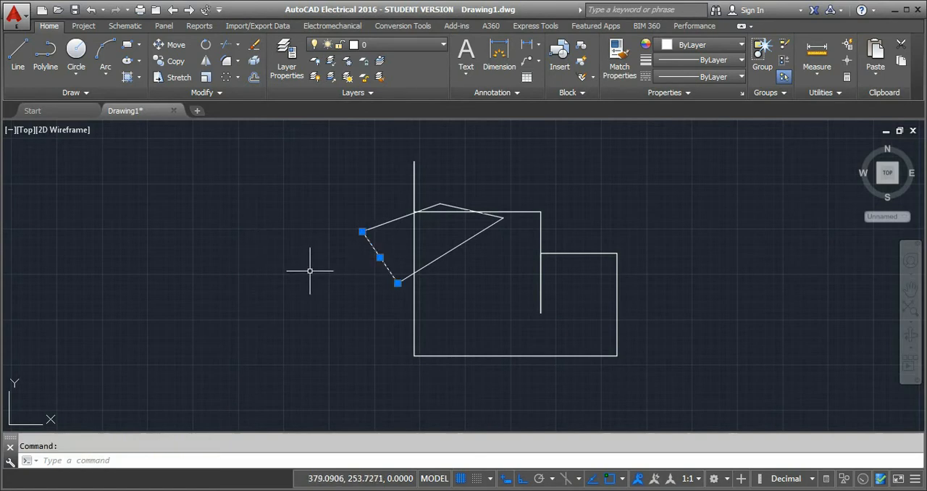
key("ctrl+c")
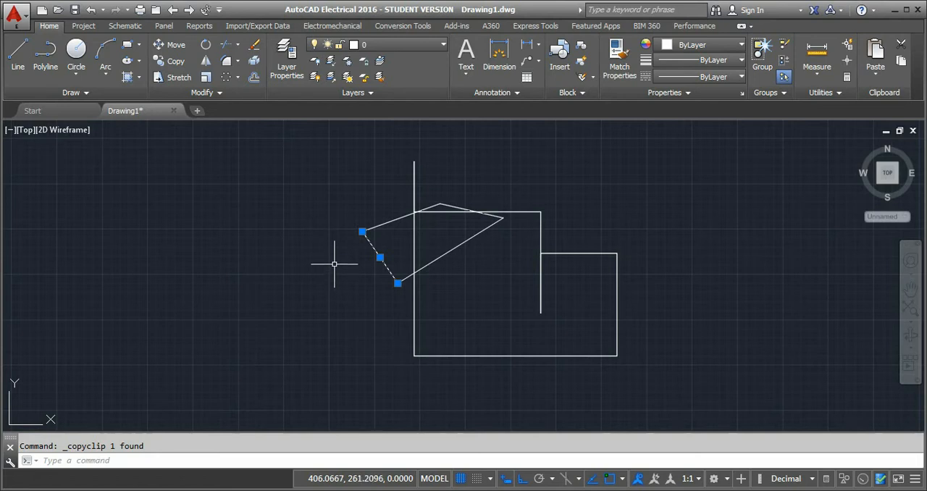
key("ctrl+v")
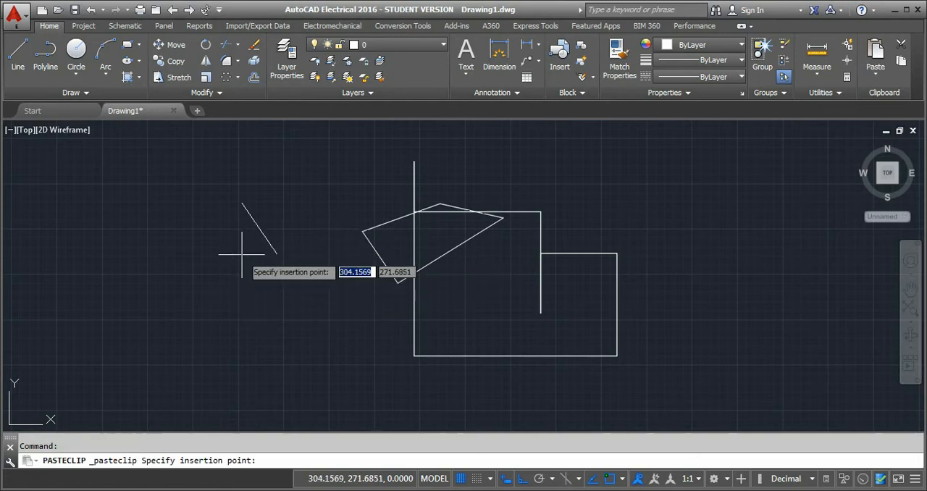
left_click(264, 258)
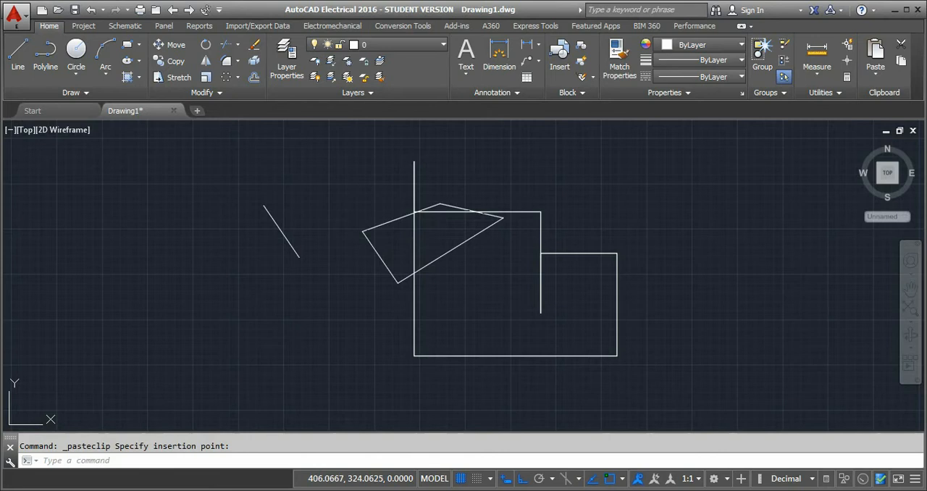
Cut the pasted slanted line and paste it into the empty area right of the stepped outline.
left_click(281, 229)
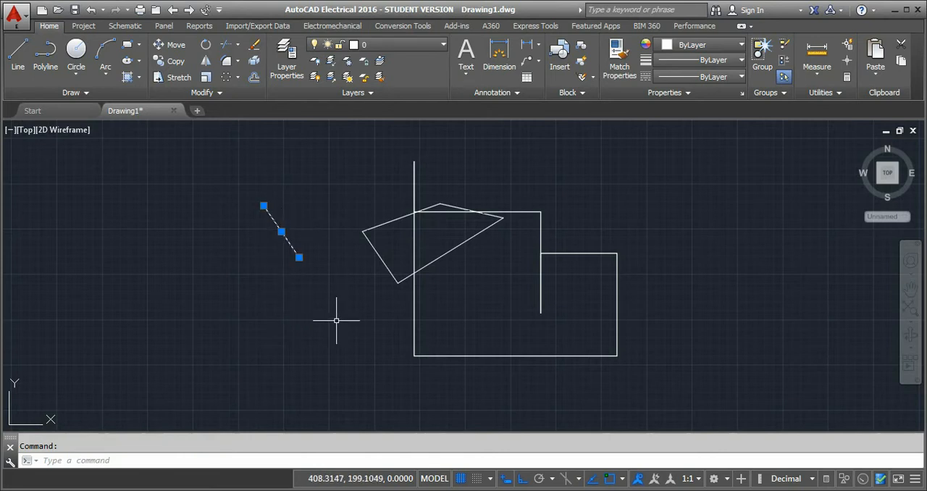
key("ctrl+x")
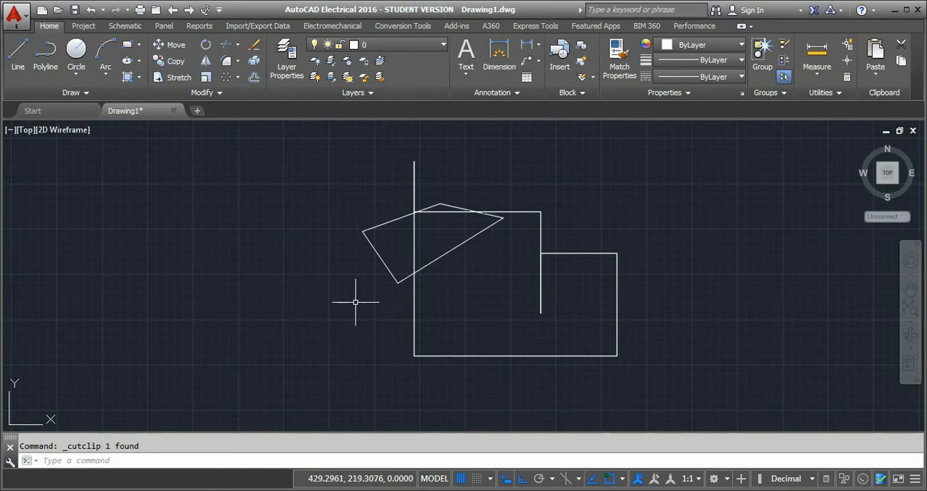
key("ctrl+v")
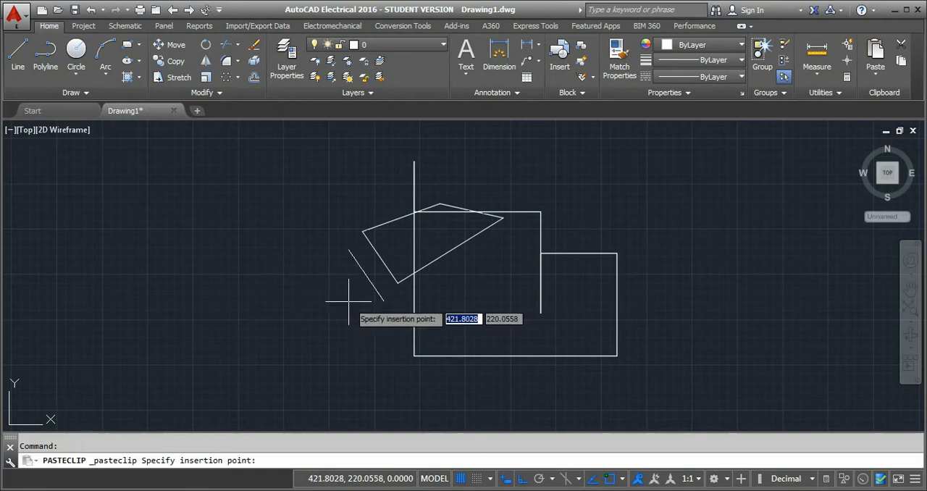
left_click(659, 274)
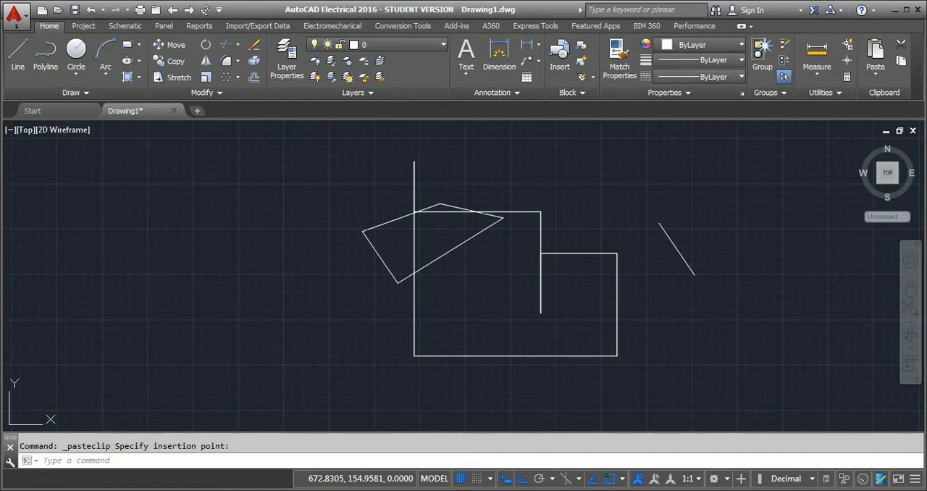
Undo the last paste of the slanted line and redo it.
key("ctrl+z")
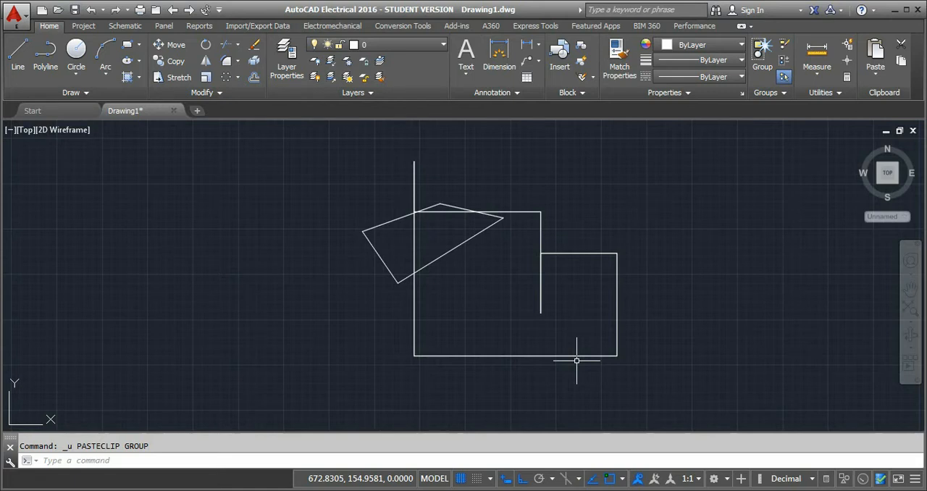
key("ctrl+y")
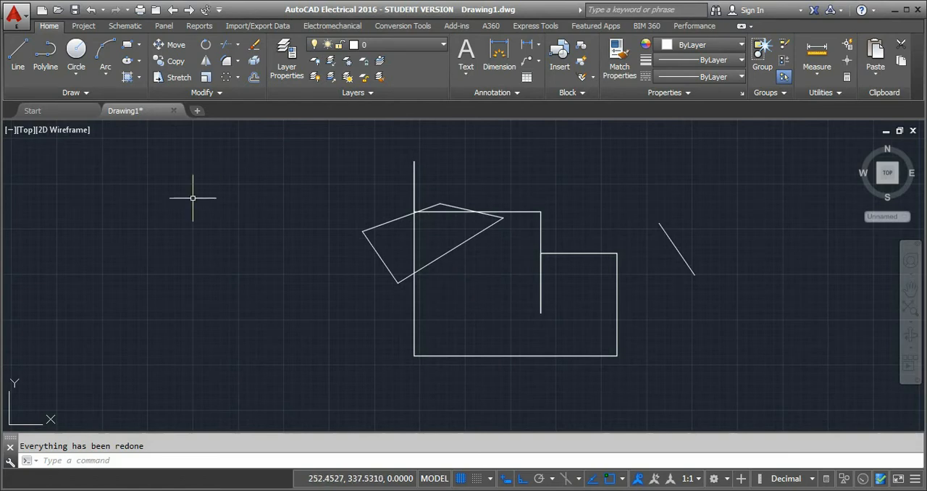
left_click(144, 104)
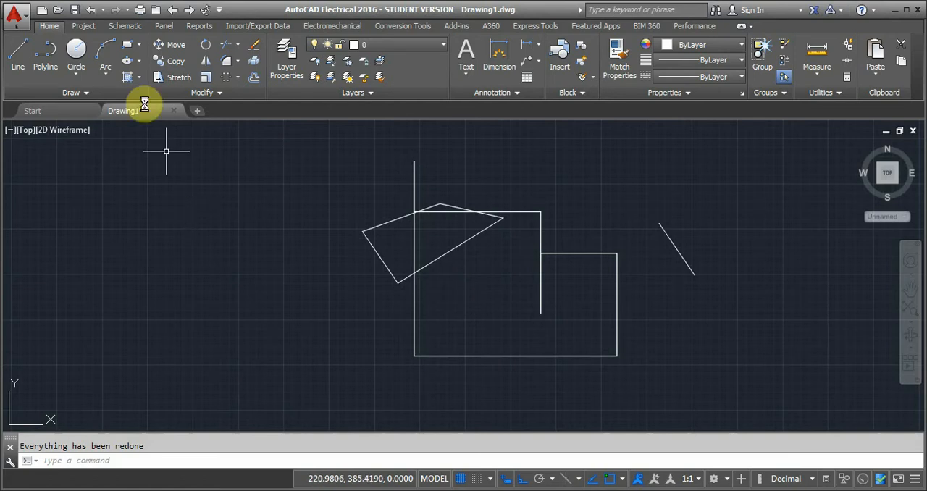
Draw two connected lines in the empty area left of the shapes, one vertical upward and one horizontal to the left.
left_click(75, 50)
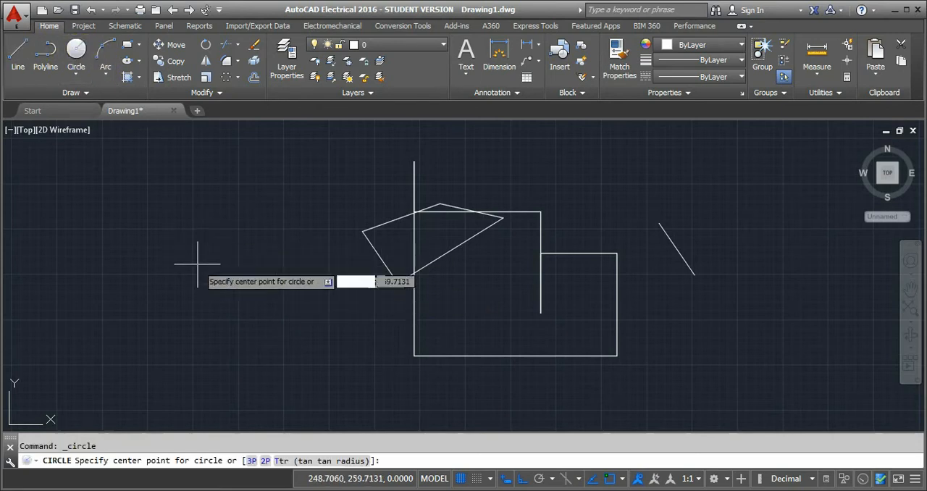
key("Escape")
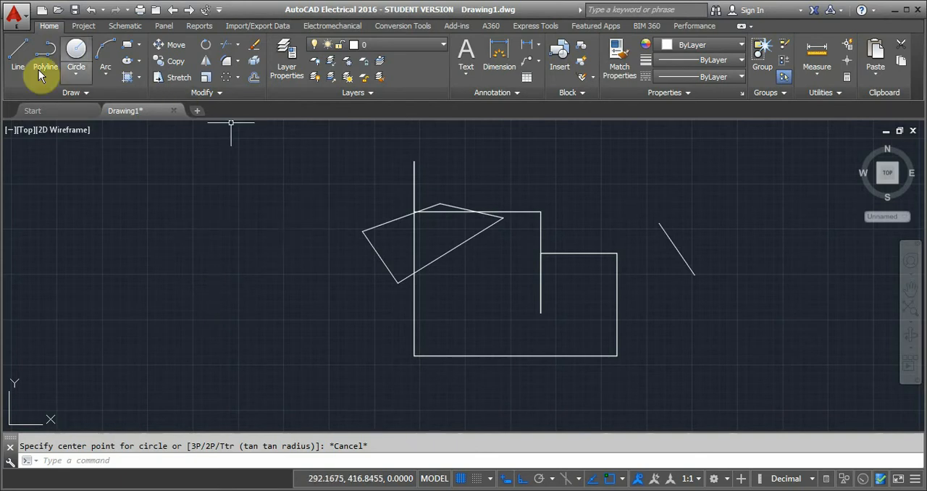
left_click(18, 54)
left_click(204, 268)
left_click(203, 199)
left_click(145, 199)
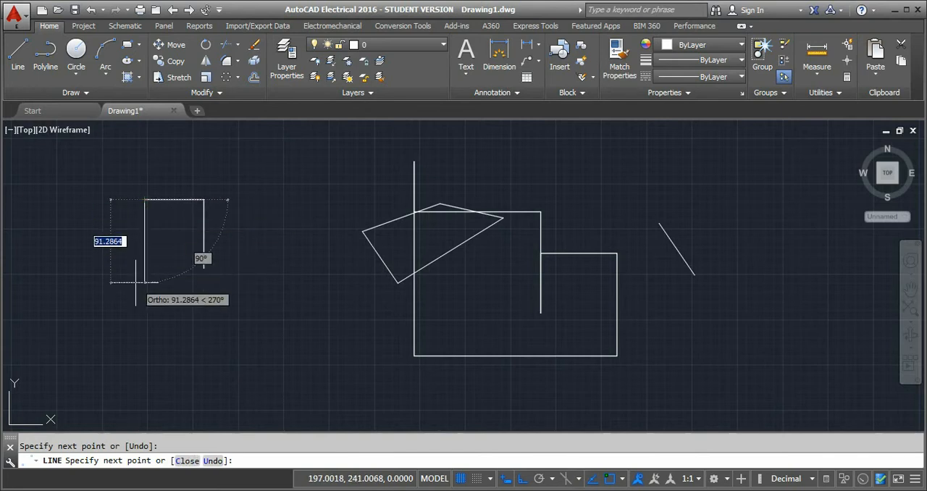
key("Escape")
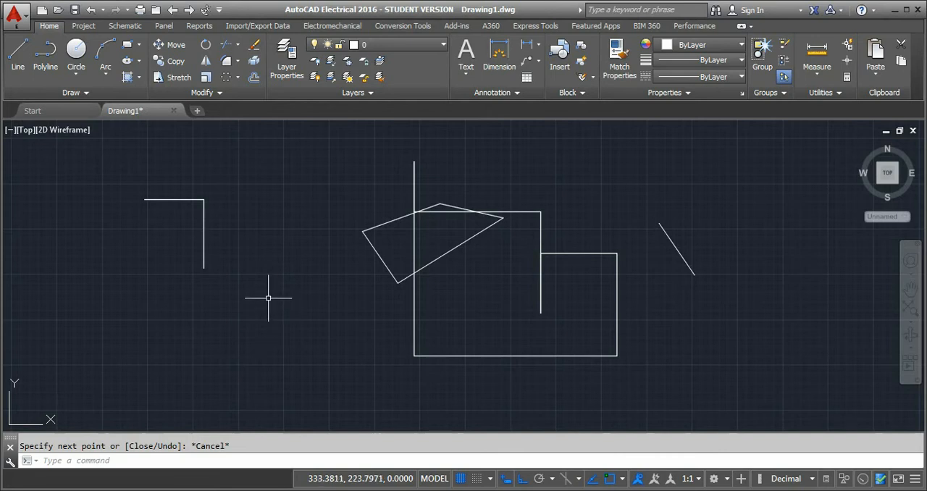
Draw a three-point arc between the new corner lines and the quadrilateral, with Ortho turned off.
type("A")
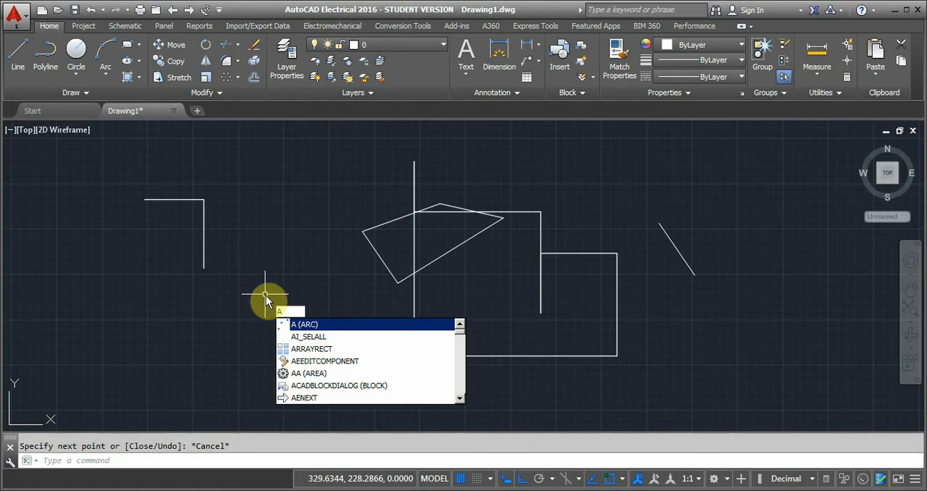
key("Return")
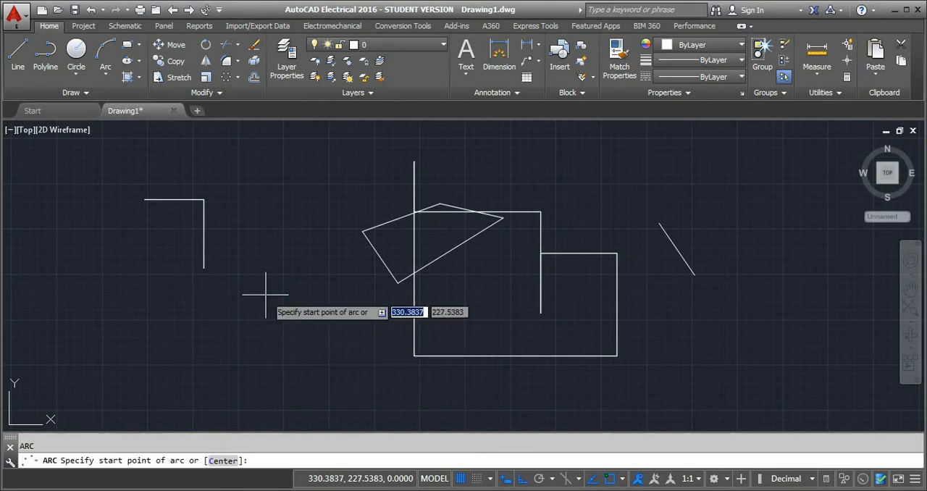
left_click(244, 310)
key("F8")
left_click(275, 255)
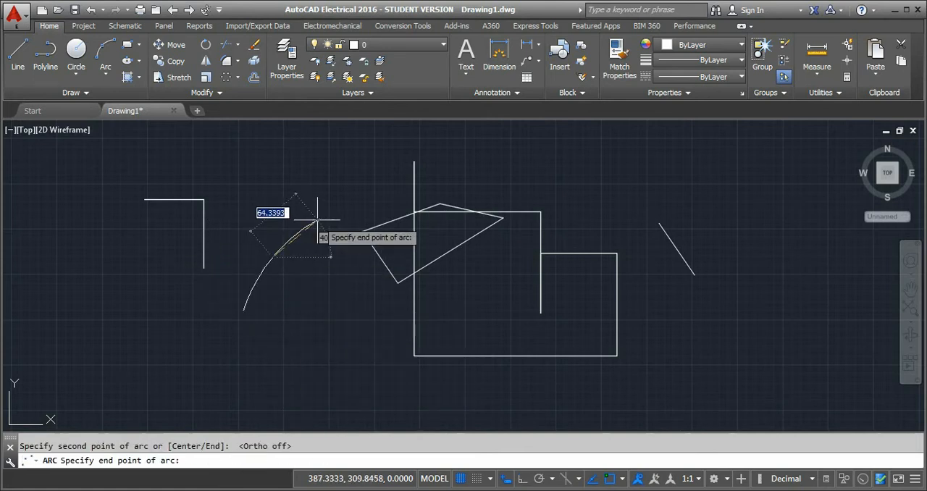
left_click(308, 253)
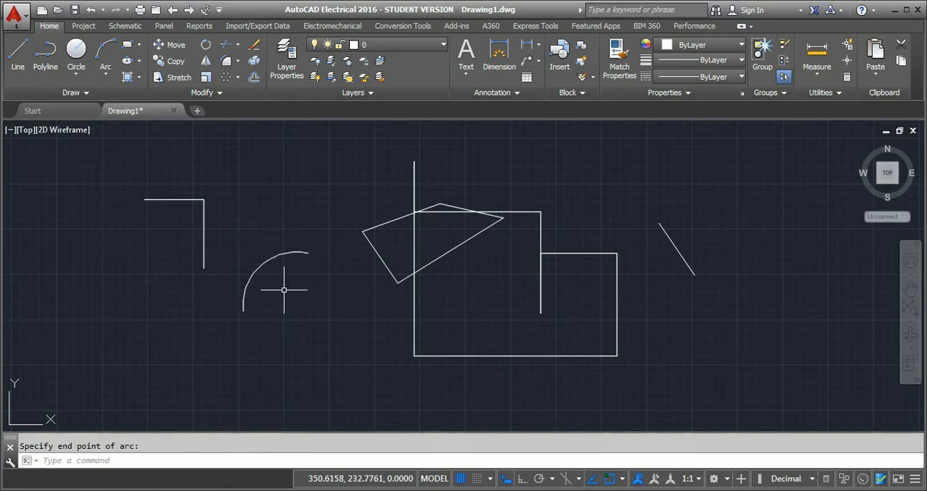
Look up the command aliases AR, C and CO in the command suggestions without running them.
type("AR")
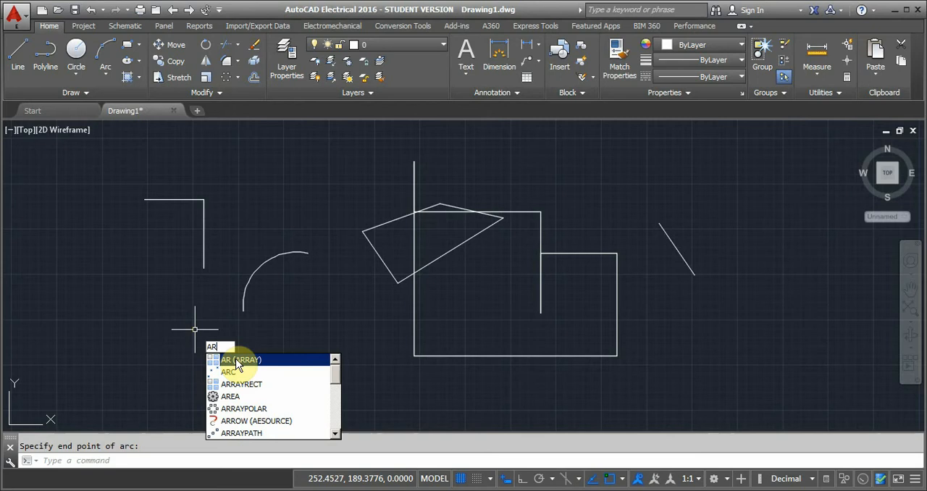
type("C")
left_click_drag(224, 349, 208, 349)
type("C")
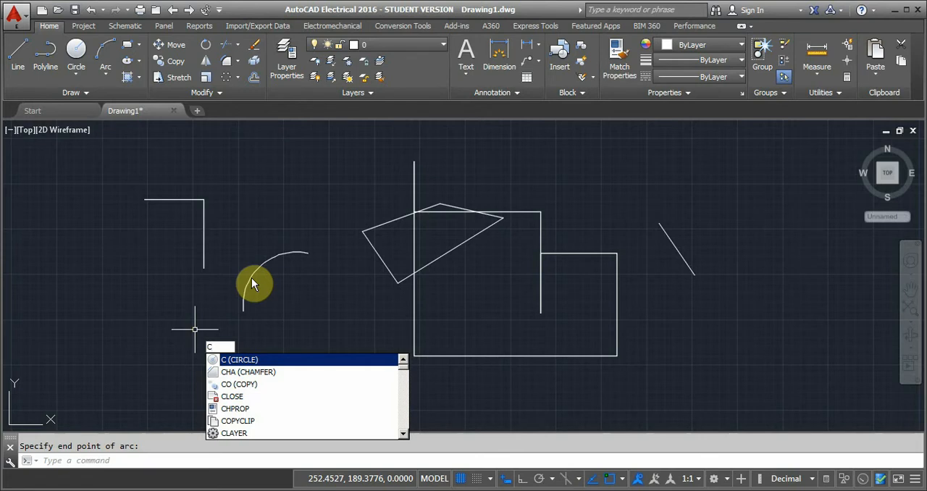
key("BackSpace")
type("CO")
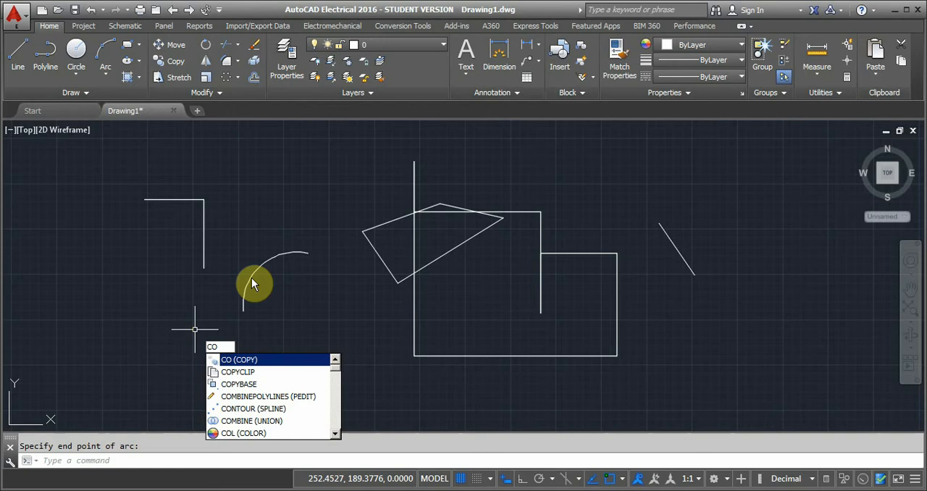
key("BackSpace")
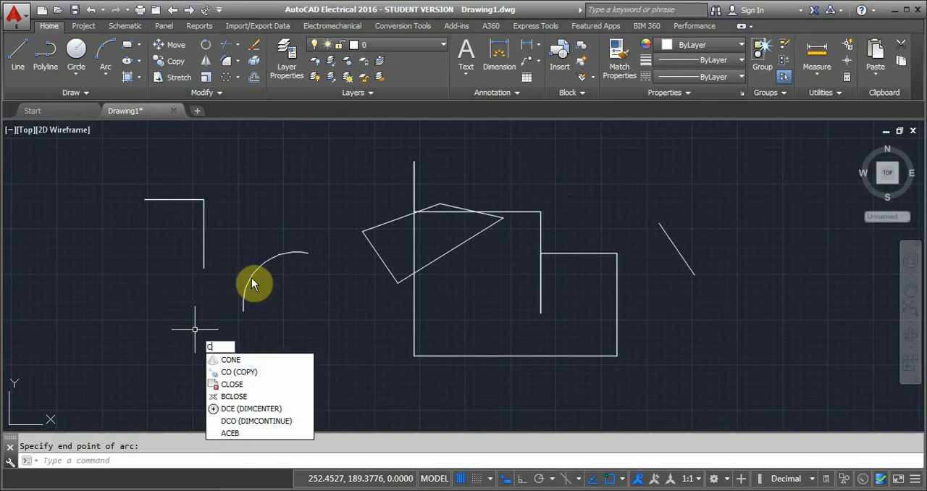
key("BackSpace")
Look up the command aliases E, H and L in the command suggestions without running them.
type("E")
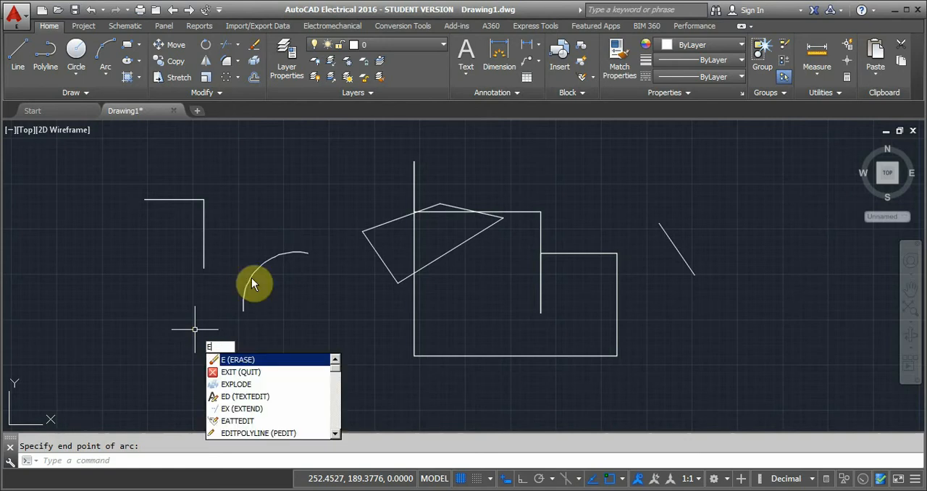
key("BackSpace")
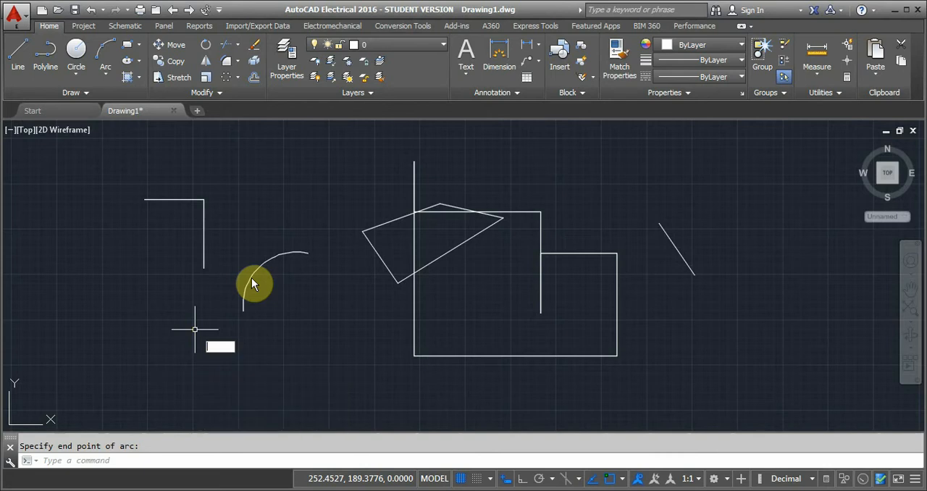
type("H")
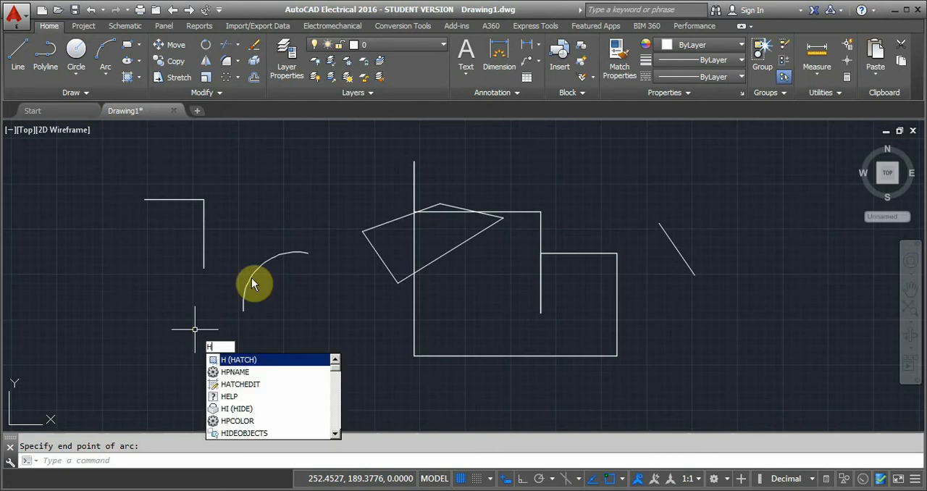
key("BackSpace")
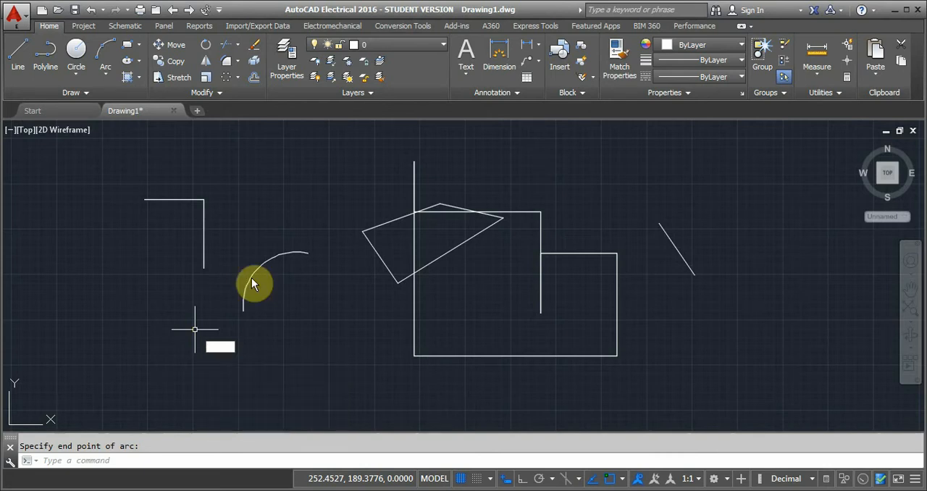
type("L")
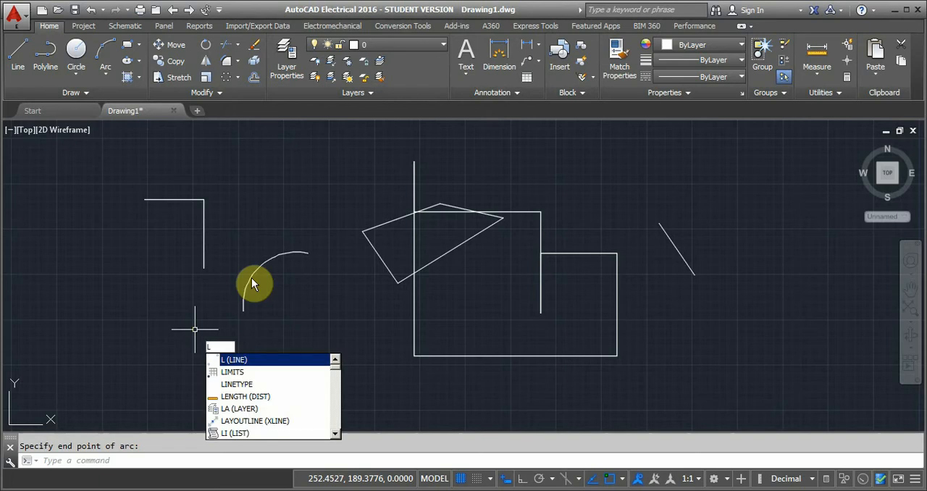
key("BackSpace")
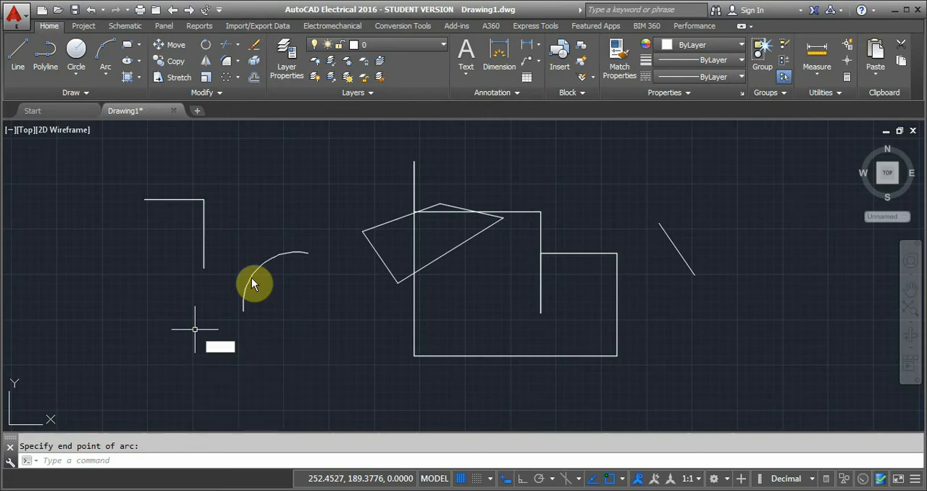
Look up the command aliases M, MI, MO and O in the command suggestions without running them.
type("M")
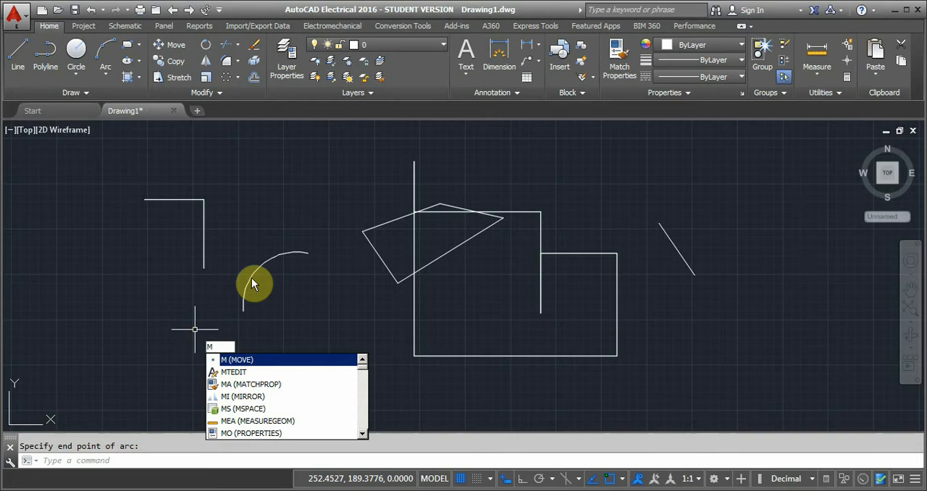
key("BackSpace")
type("MI")
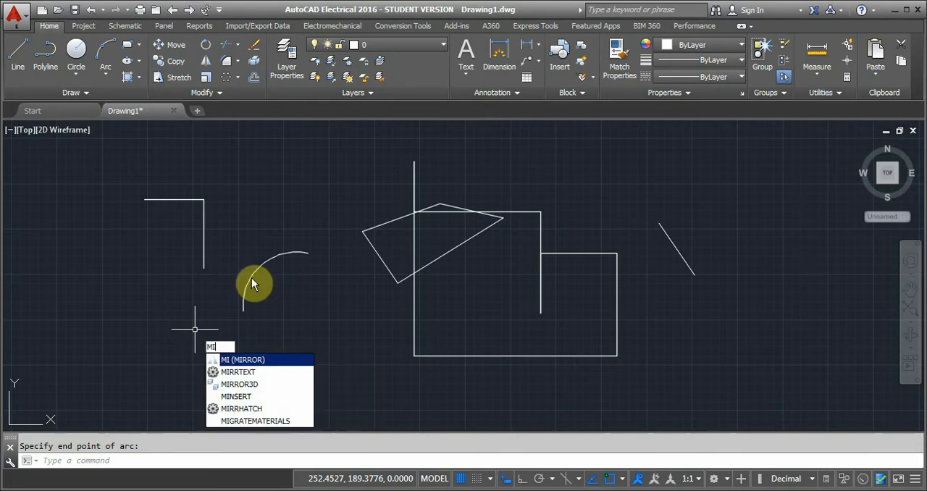
key("BackSpace")
type("O")
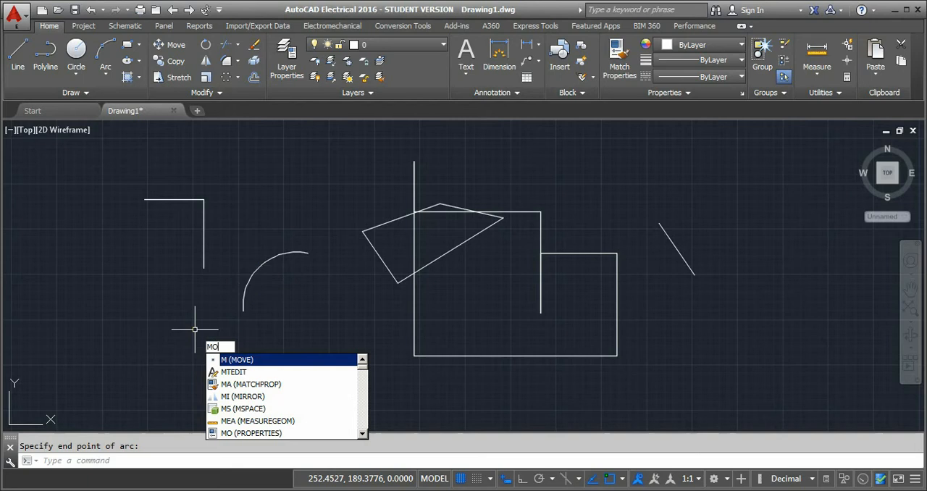
key("BackSpace")
key("BackSpace")
type("O")
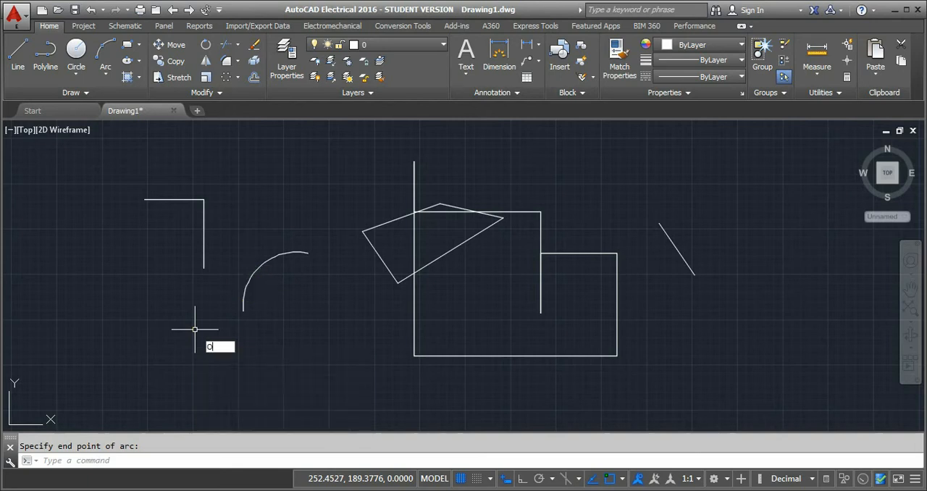
key("BackSpace")
Run the Pan command through its alias P, shift the drawing view in several directions, and exit the command.
type("P")
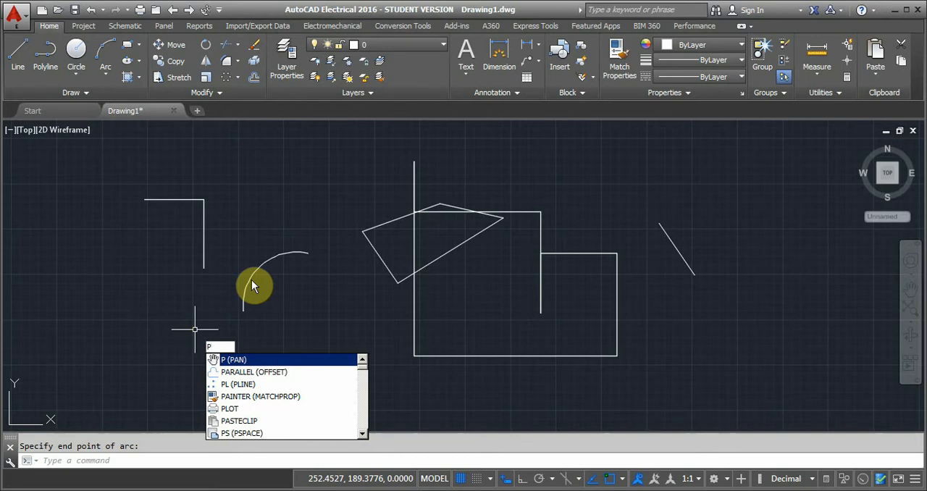
key("Return")
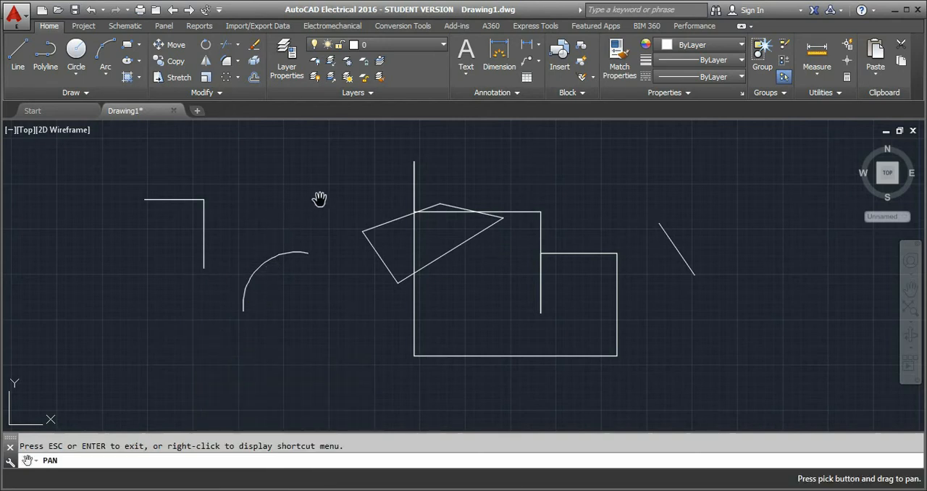
mouse_move(320, 199)
left_mouse_down()
mouse_move(151, 250)
mouse_move(381, 171)
left_mouse_up()
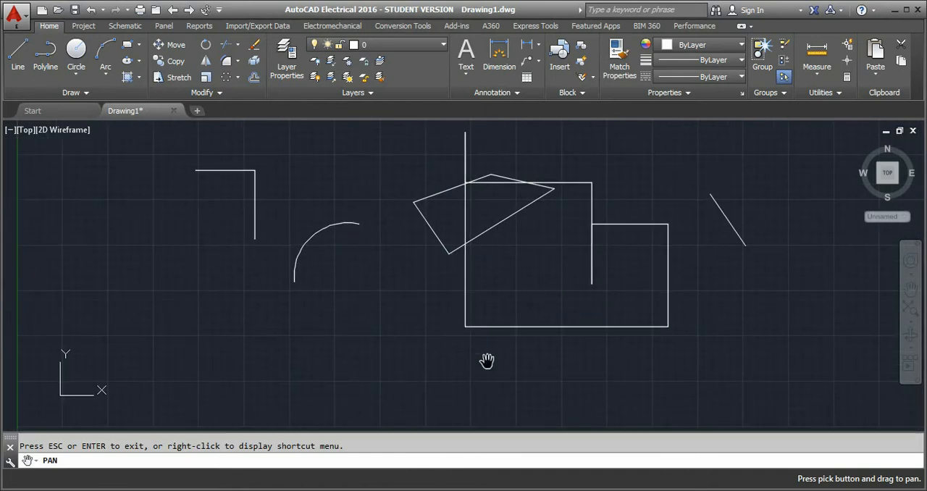
mouse_move(488, 365)
left_mouse_down()
mouse_move(295, 312)
mouse_move(377, 356)
mouse_move(528, 364)
mouse_move(399, 313)
mouse_move(408, 261)
left_mouse_up()
left_click_drag(456, 242, 449, 288)
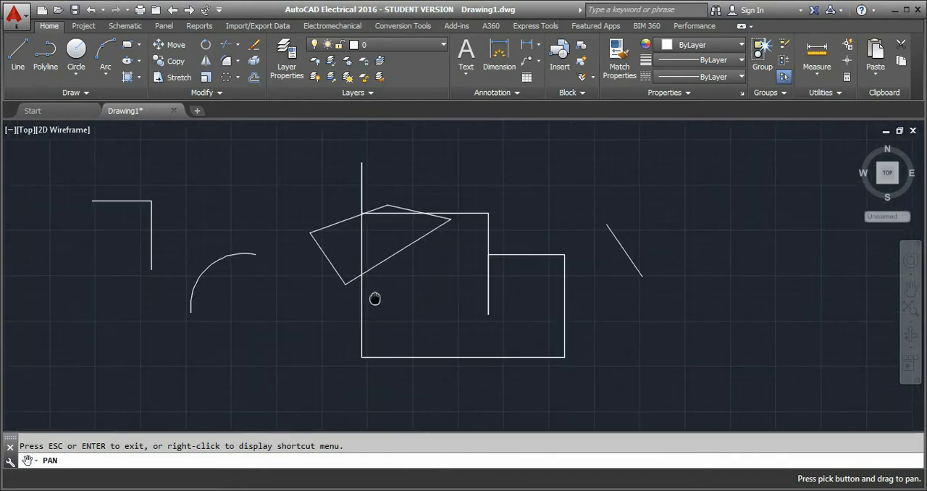
mouse_move(374, 298)
left_mouse_down()
mouse_move(404, 285)
mouse_move(439, 229)
mouse_move(422, 240)
mouse_move(623, 336)
mouse_move(551, 244)
mouse_move(613, 271)
mouse_move(563, 205)
mouse_move(531, 218)
mouse_move(547, 196)
left_mouse_up()
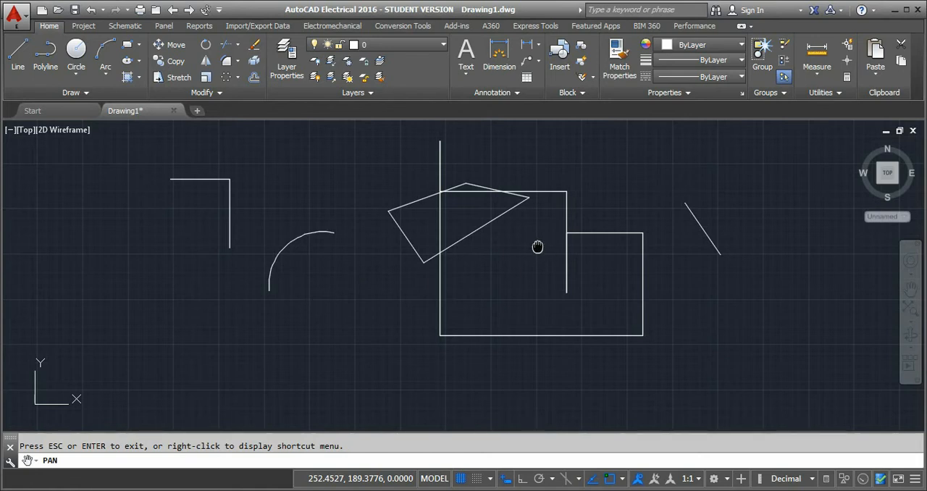
mouse_move(538, 245)
left_mouse_down()
mouse_move(368, 287)
mouse_move(325, 312)
mouse_move(619, 226)
mouse_move(454, 253)
mouse_move(624, 230)
mouse_move(480, 244)
mouse_move(583, 241)
mouse_move(579, 250)
mouse_move(550, 251)
left_mouse_up()
left_click_drag(429, 240, 356, 253)
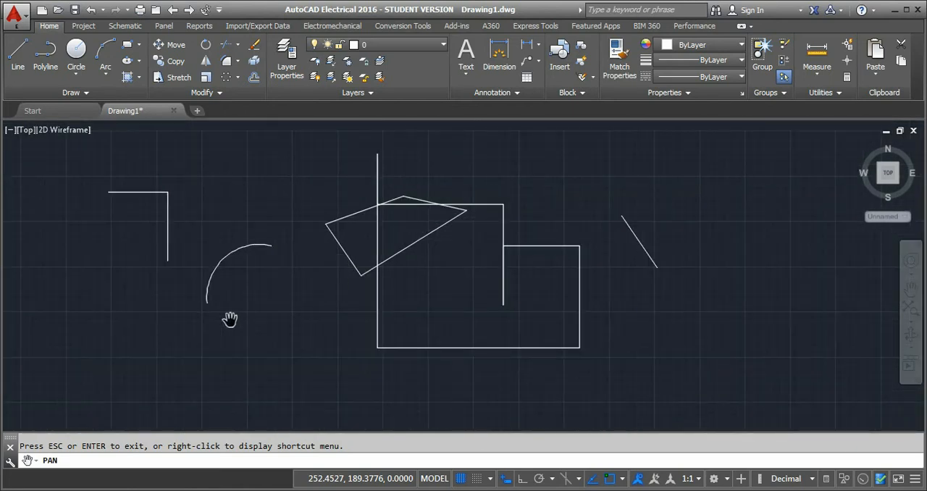
key("Escape")
Look up the command aliases PL and POL in the command suggestions without running them.
type("PL")
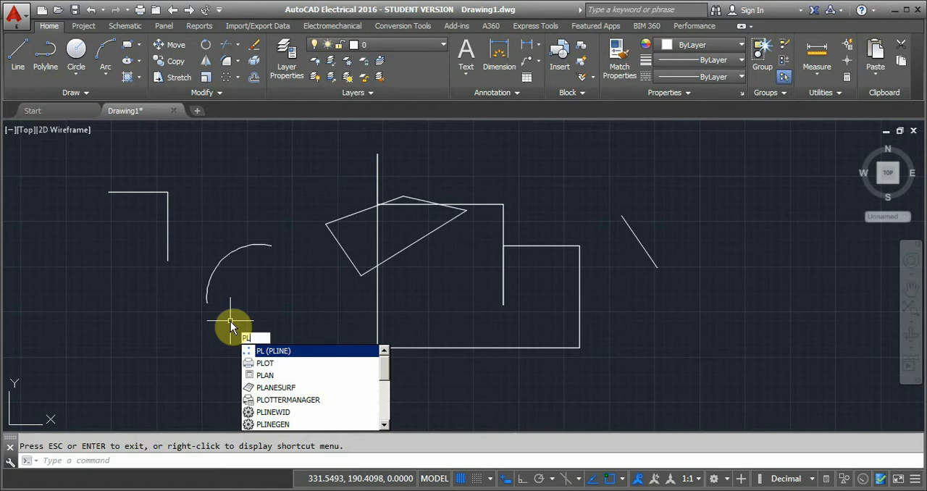
key("Return")
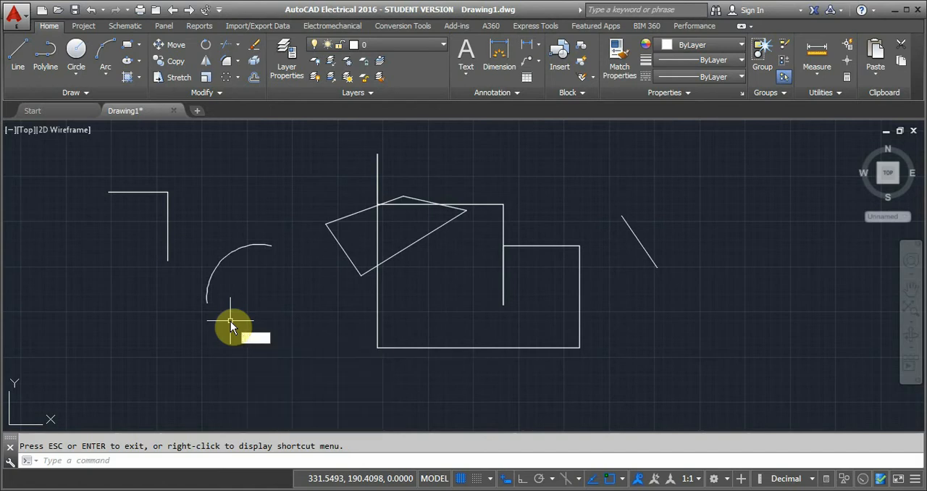
type("POL")
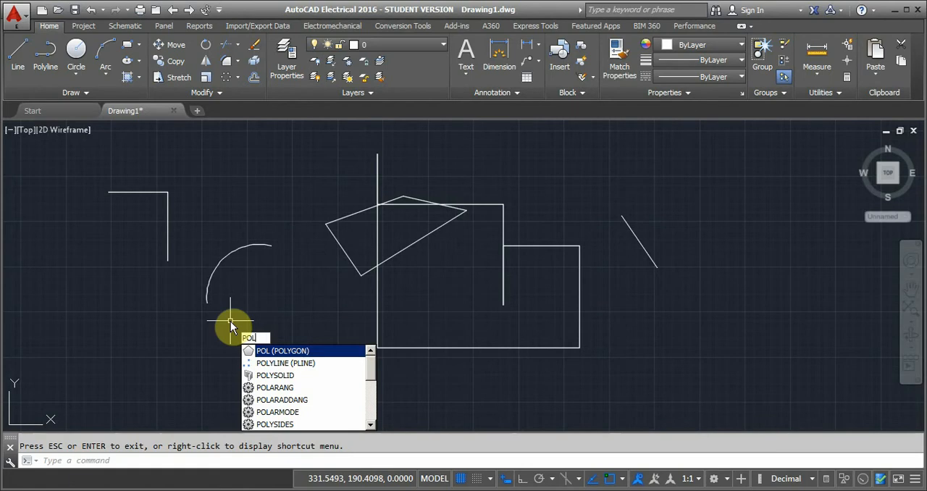
key("BackSpace")
key("BackSpace")
key("BackSpace")
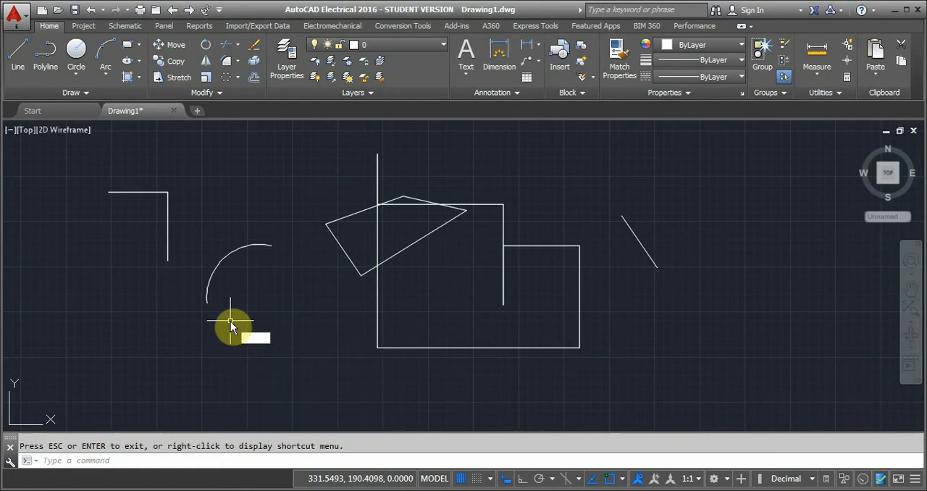
Look up the command aliases RO and SC in the command suggestions without running them.
type("RO")
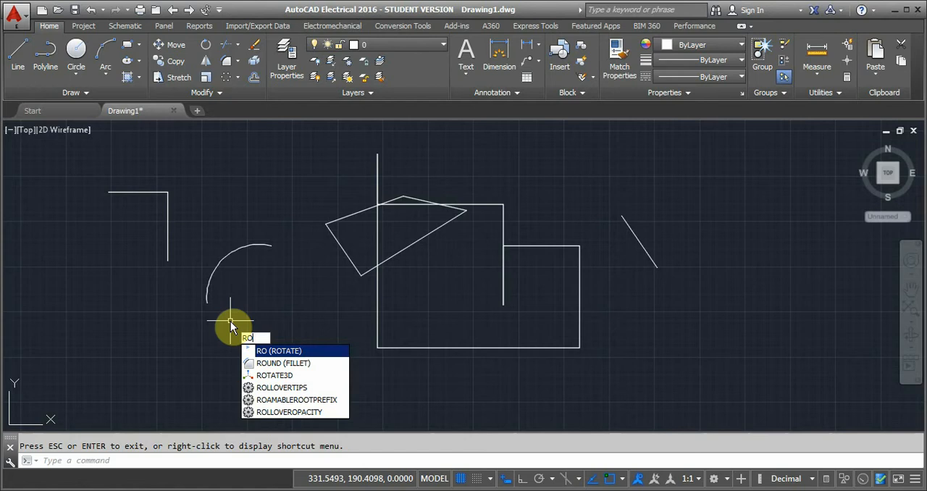
key("BackSpace")
key("BackSpace")
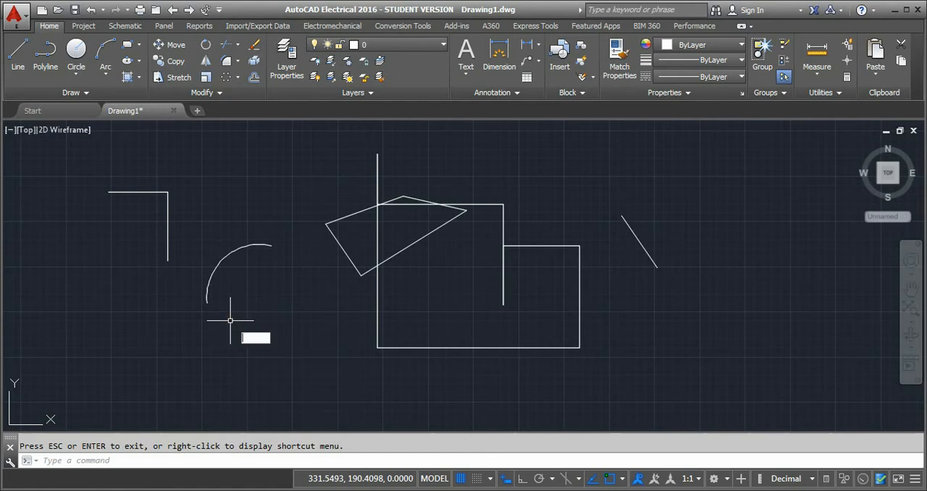
type("SC")
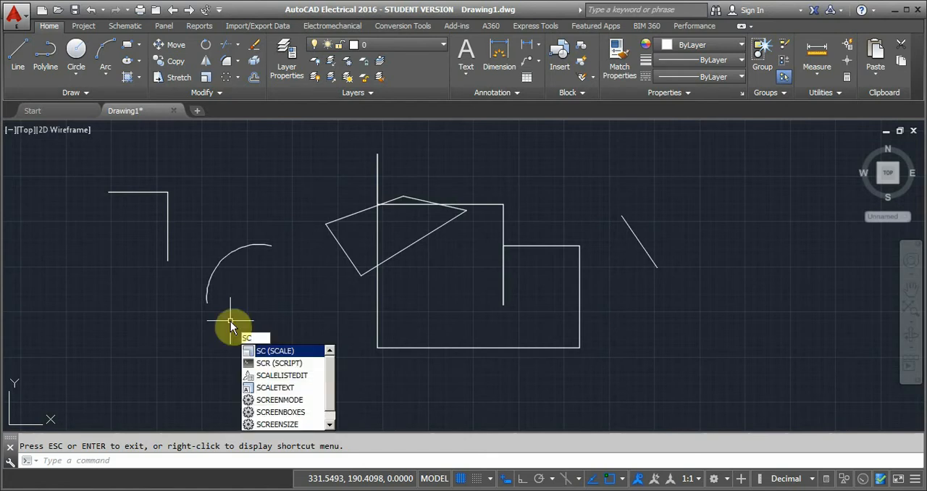
key("BackSpace")
key("BackSpace")
Look up the command aliases T and TR in the command suggestions without running them.
type("T")
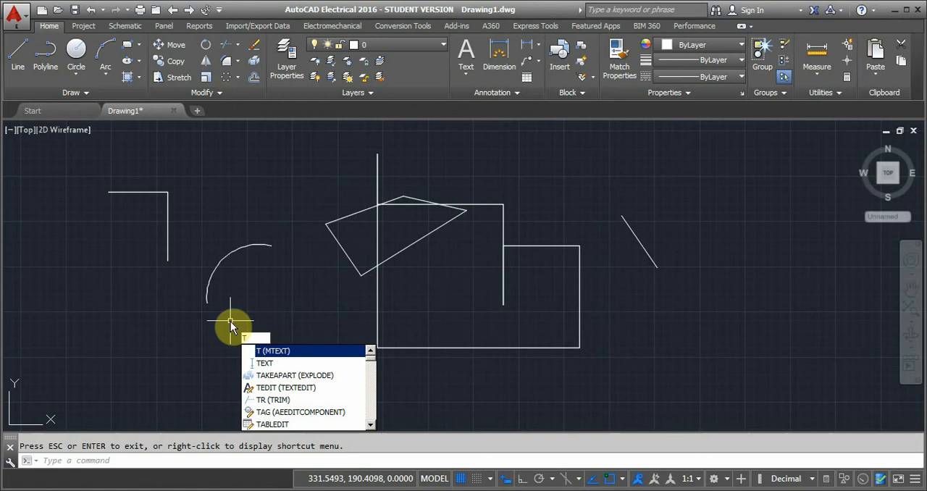
key("BackSpace")
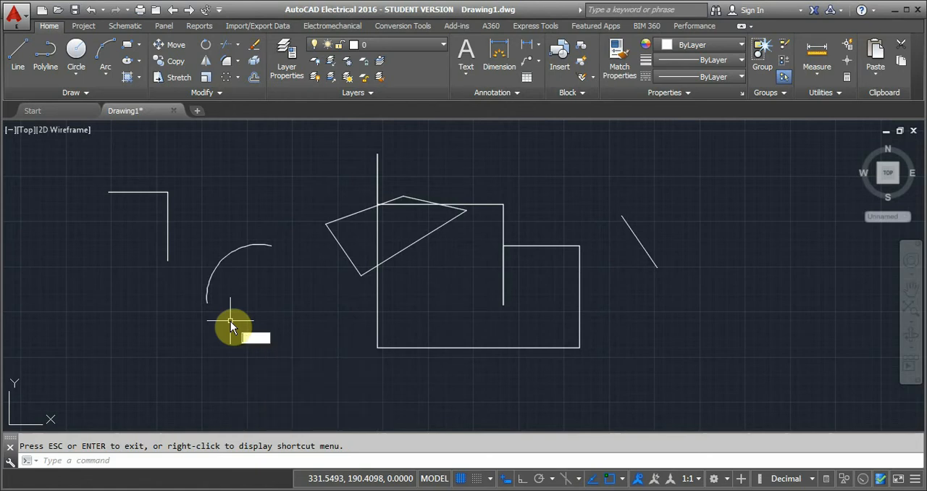
type("TR")
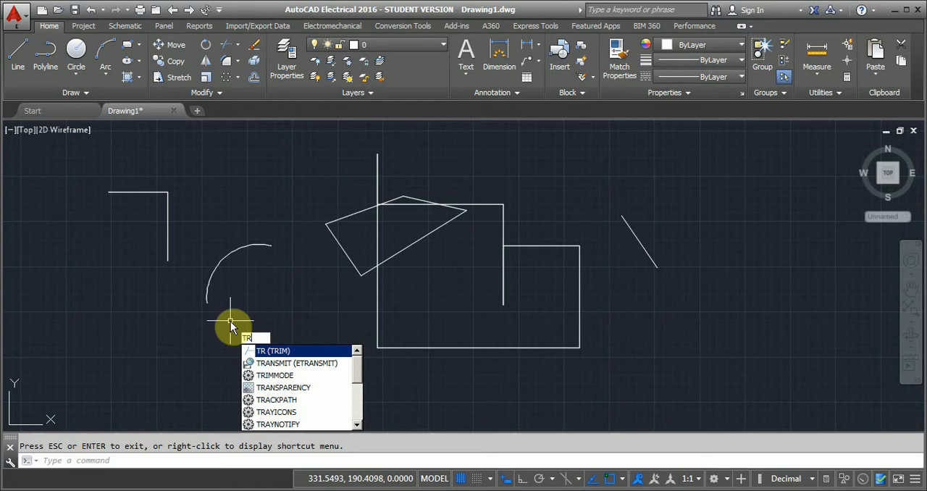
key("BackSpace")
key("BackSpace")
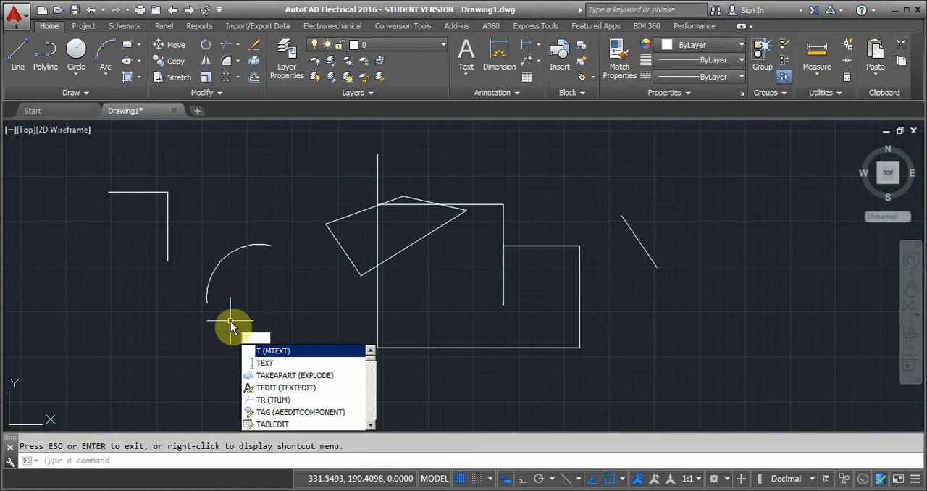
Look up the command aliases UN and Z in the command suggestions without running them, then cancel the command entry.
type("UN")
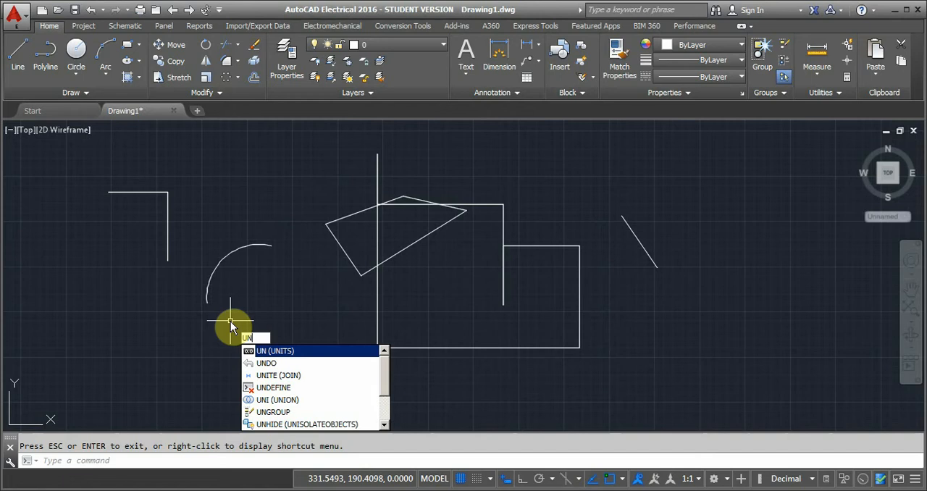
key("BackSpace")
key("BackSpace")
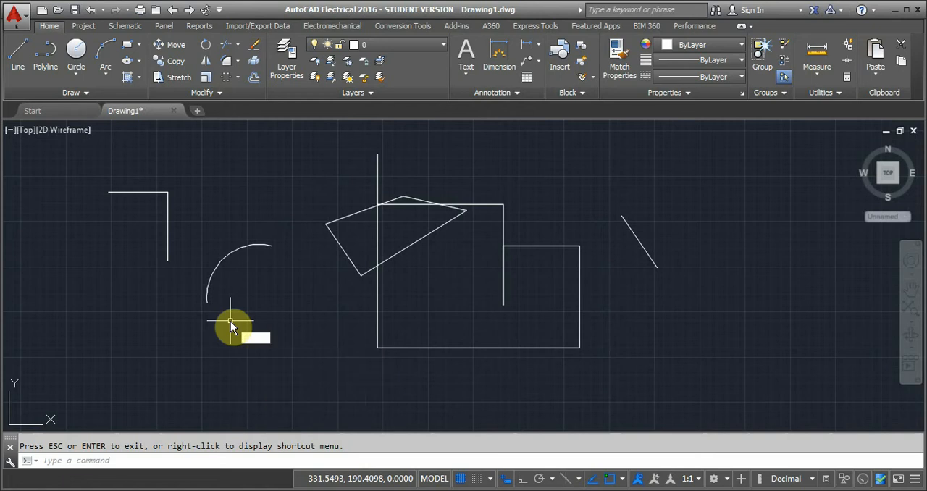
type("Z")
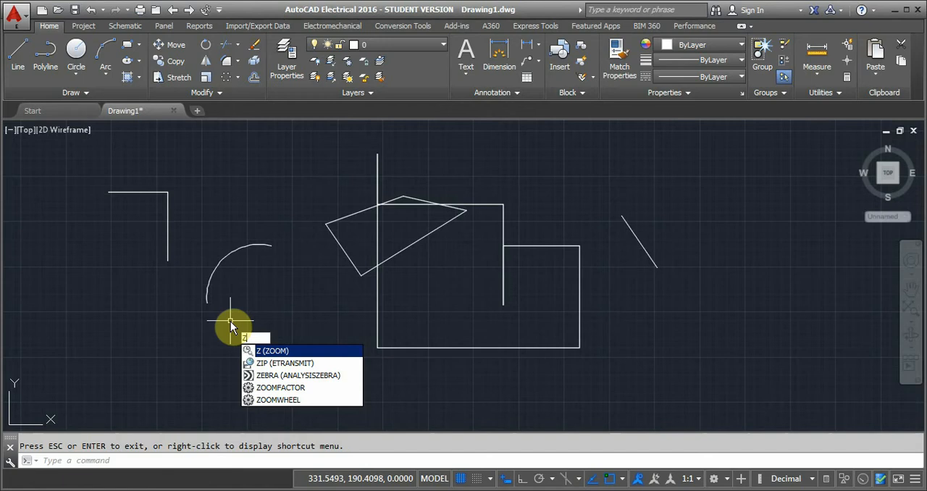
key("BackSpace")
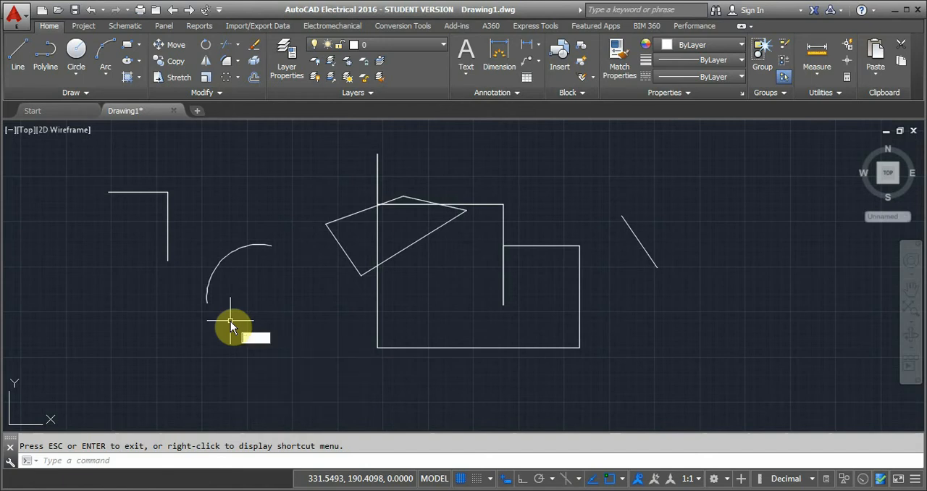
key("Escape")
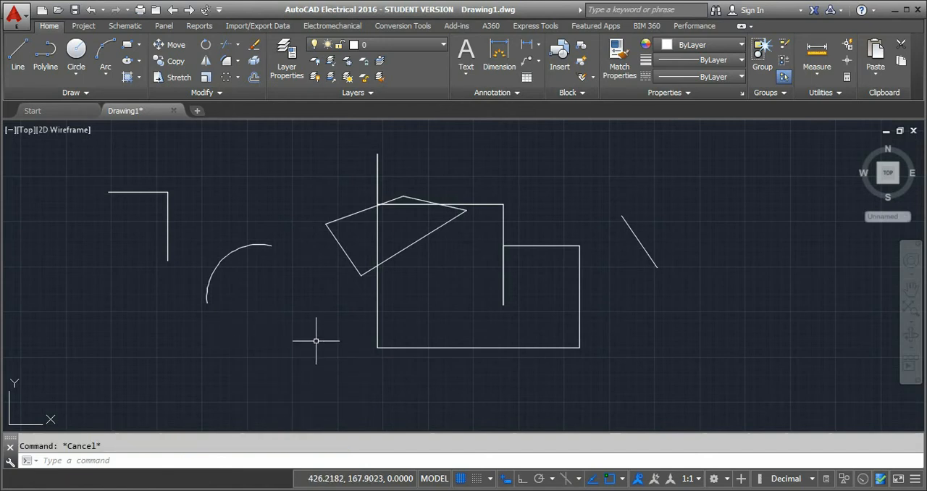
Open the full properties of the short slanted line beside the rectangular outline and view its available linetypes.
scroll(416, 277, "down", 1)
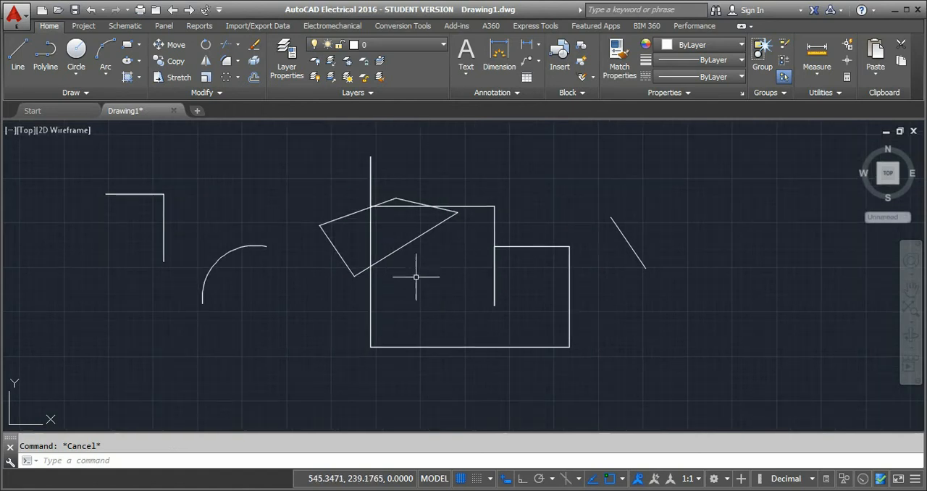
scroll(416, 277, "up", 4)
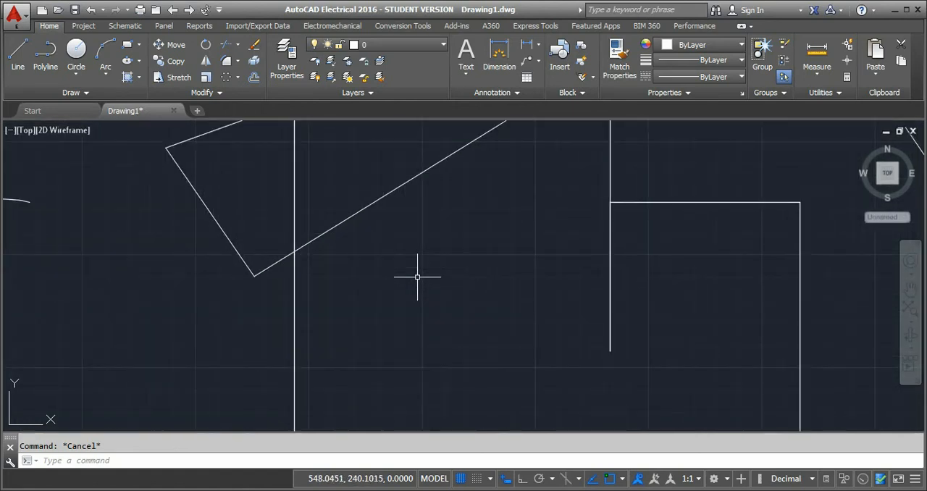
scroll(418, 277, "down", 5)
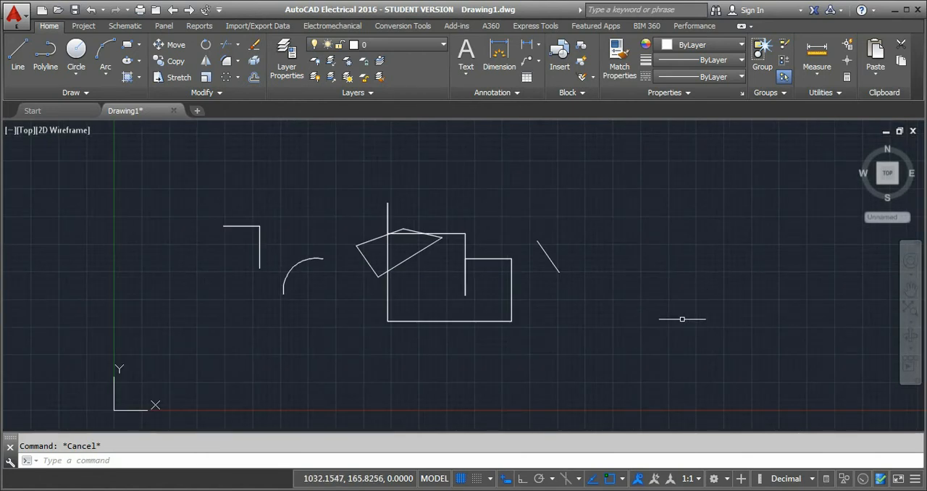
left_click(544, 250)
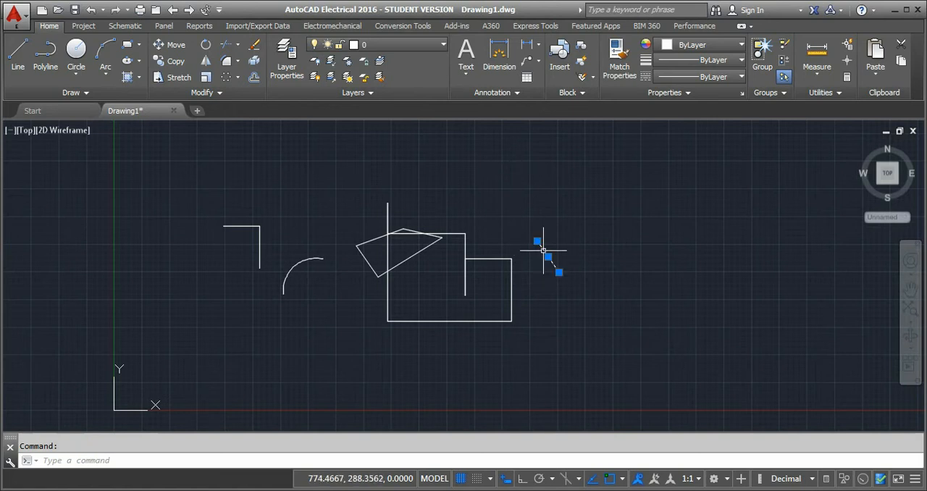
right_click(544, 254)
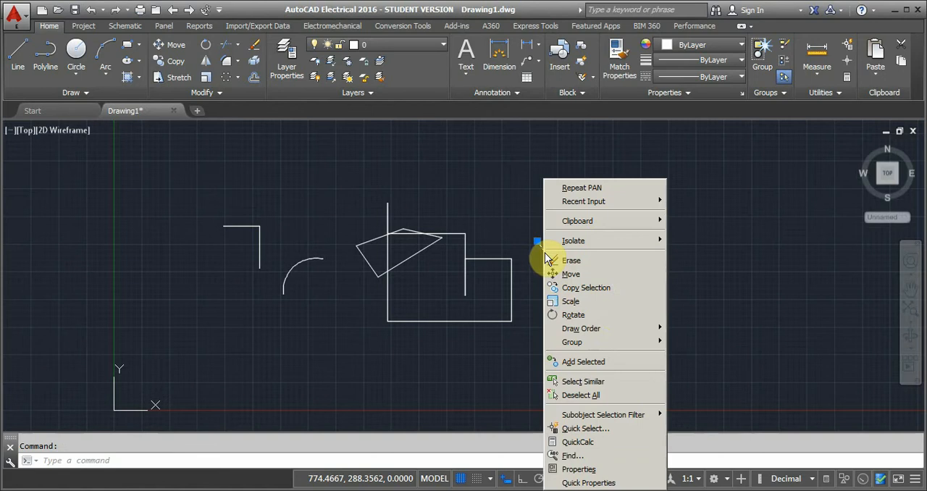
left_click(604, 476)
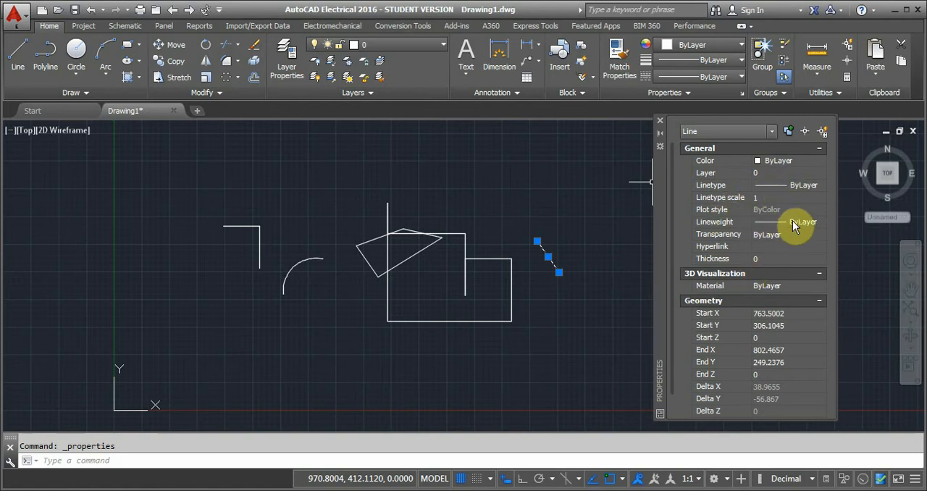
left_click(789, 185)
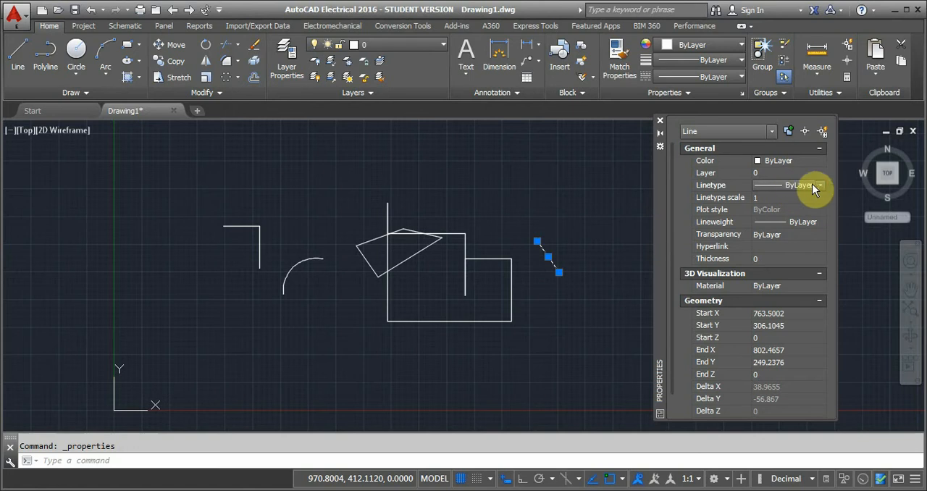
left_click(821, 185)
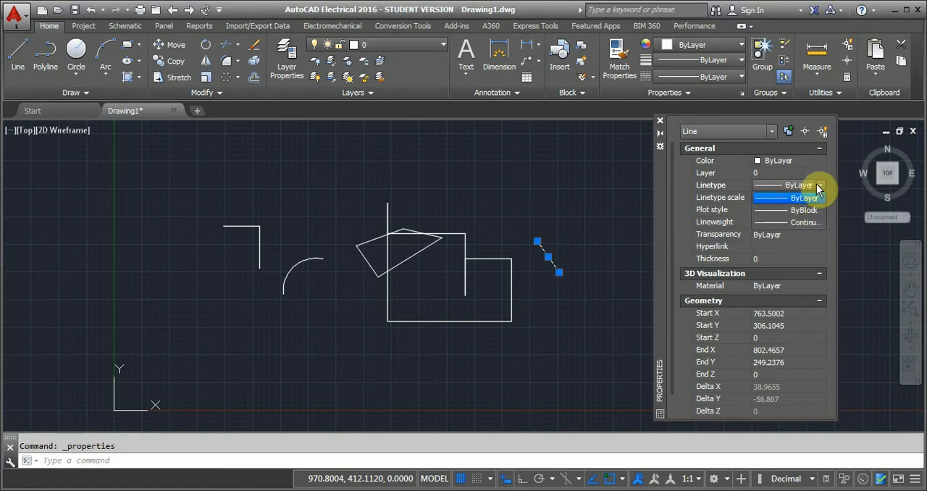
left_click(822, 185)
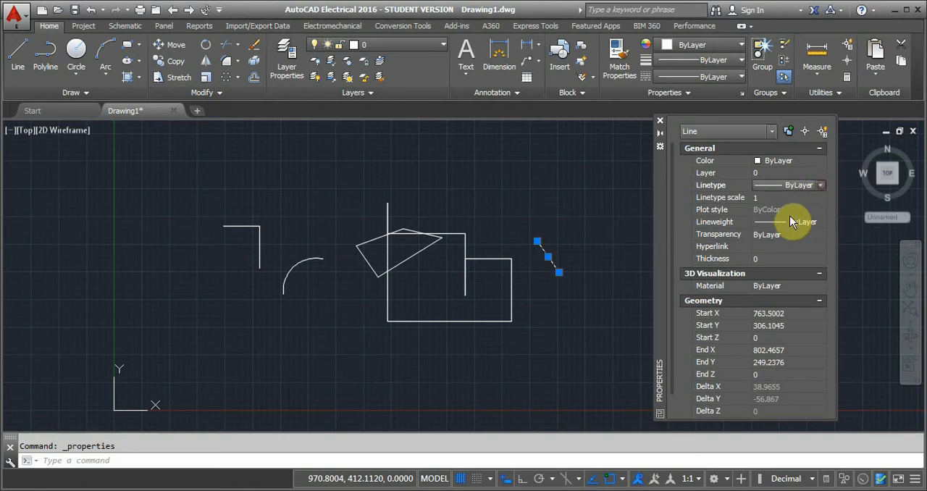
Browse the slanted line's lineweight options and set its lineweight to Default.
left_click(787, 222)
left_click(823, 219)
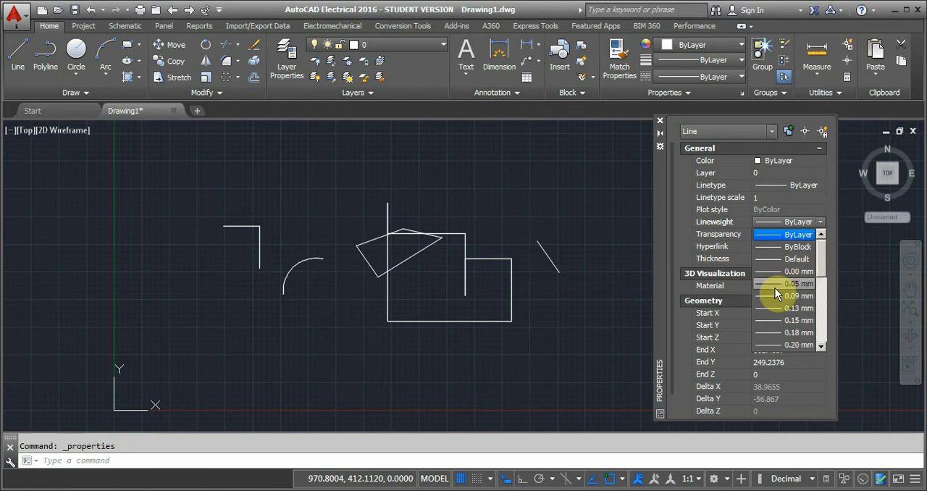
scroll(783, 287, "down", 5)
scroll(790, 272, "up", 5)
left_click(791, 237)
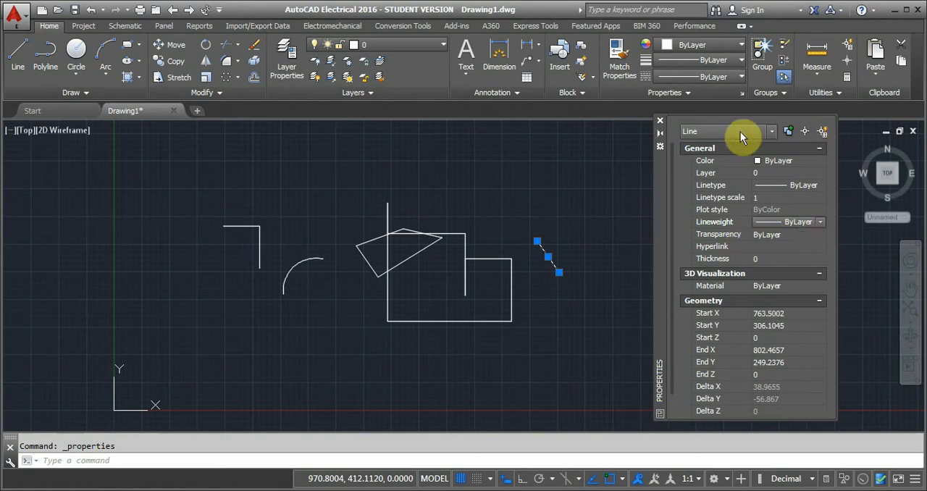
scroll(763, 348, "down", 2)
Review the slanted line's geometry properties and close the properties display.
left_click_drag(671, 179, 671, 228)
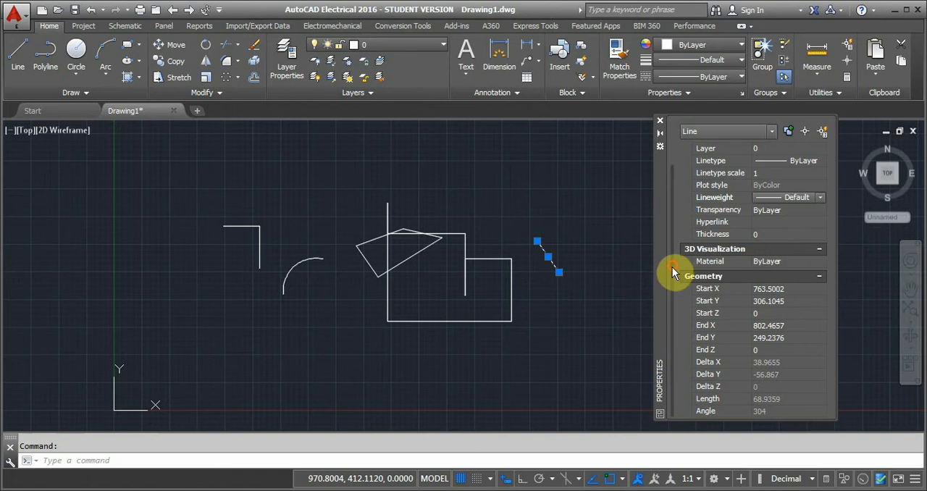
left_click_drag(673, 266, 662, 141)
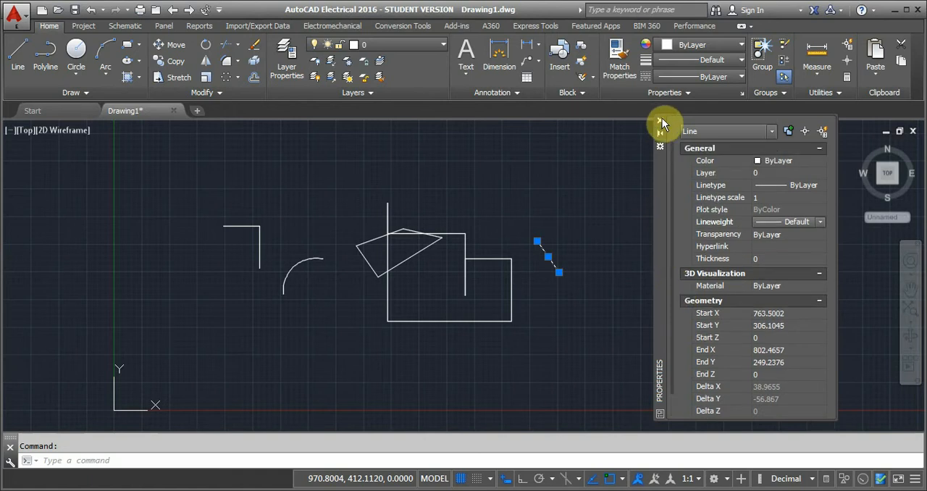
left_click(660, 120)
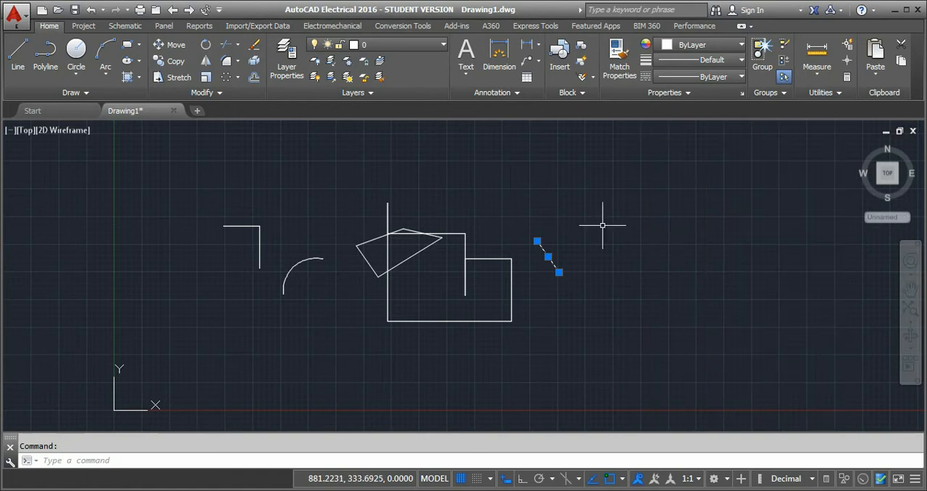
Select only the arc, open its full properties, review its geometry values, and close the properties display.
left_click(303, 261)
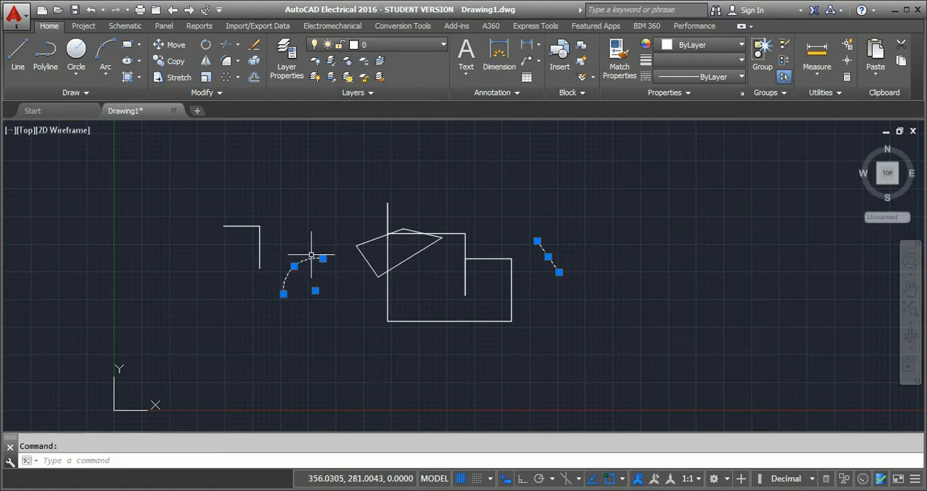
key("Escape")
left_click(303, 268)
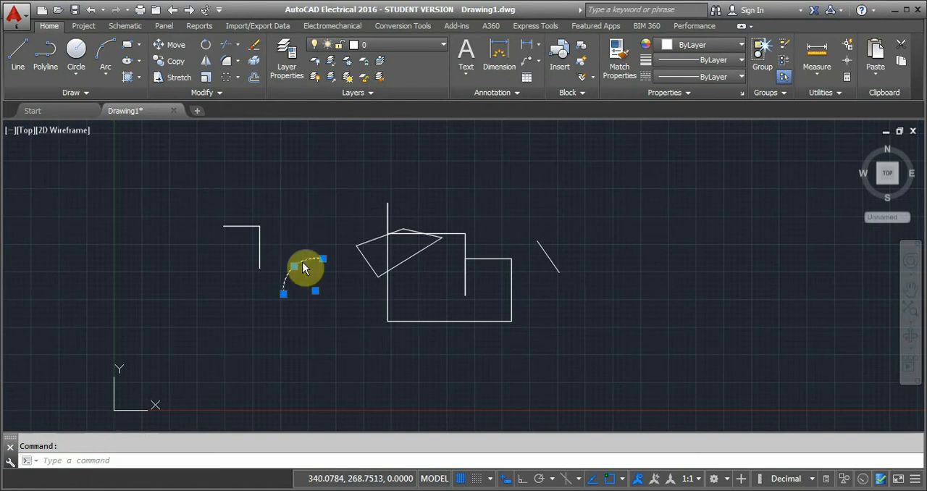
right_click(303, 268)
left_click(329, 470)
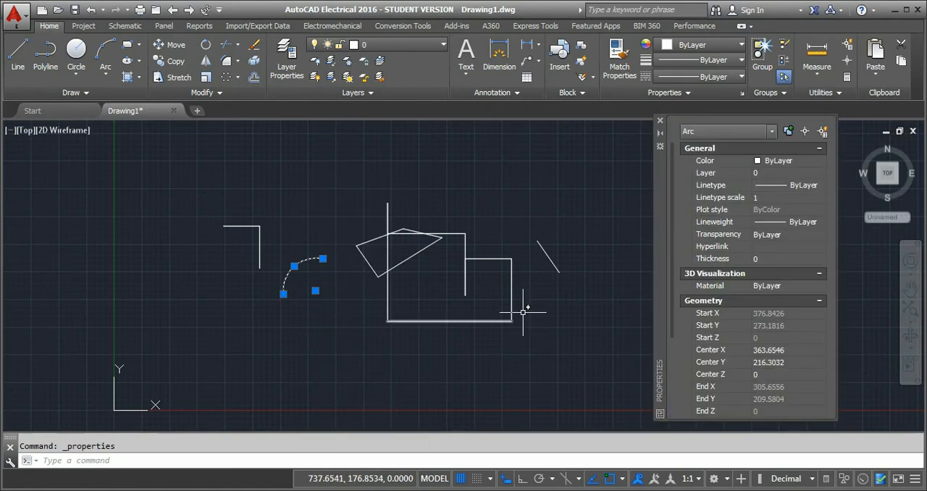
left_click_drag(671, 161, 671, 199)
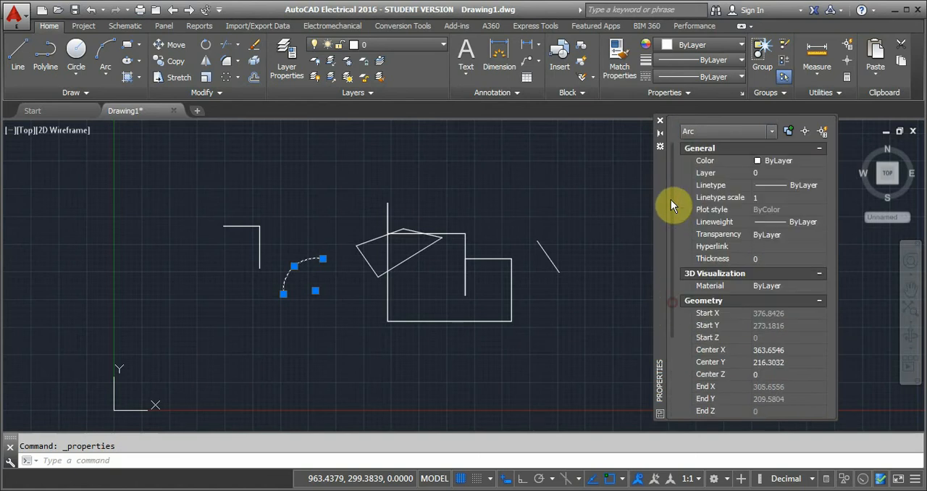
left_click(660, 121)
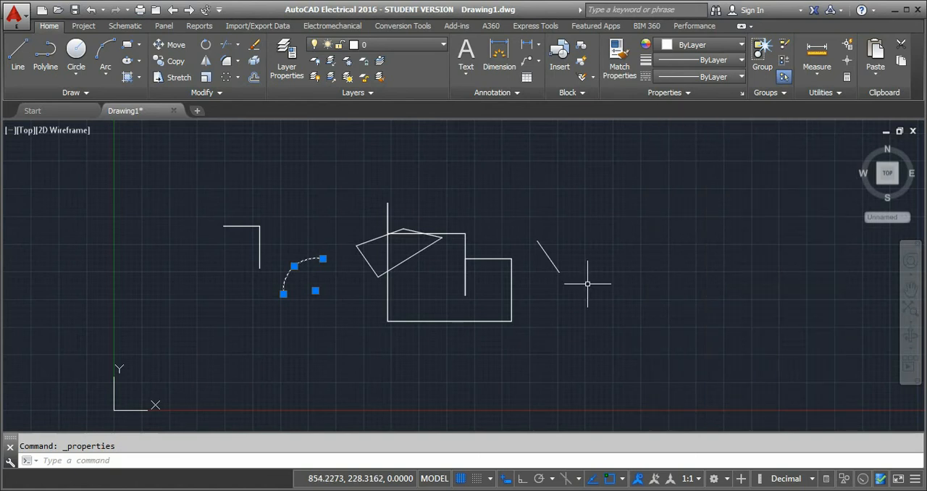
Deselect the arc and open the schematic component library with the SYMBOL command, accepting the WD_M block insertion and dismissing the lighting notice.
key("Escape")
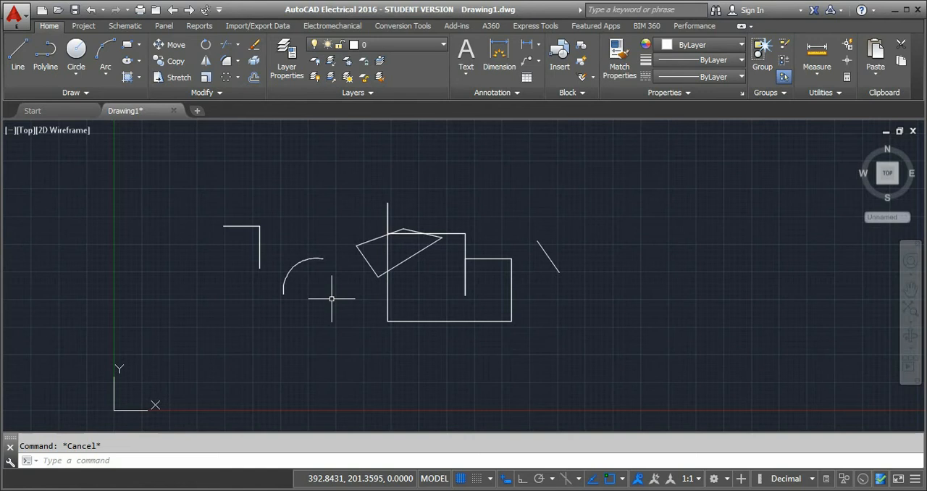
type("SYMBOL")
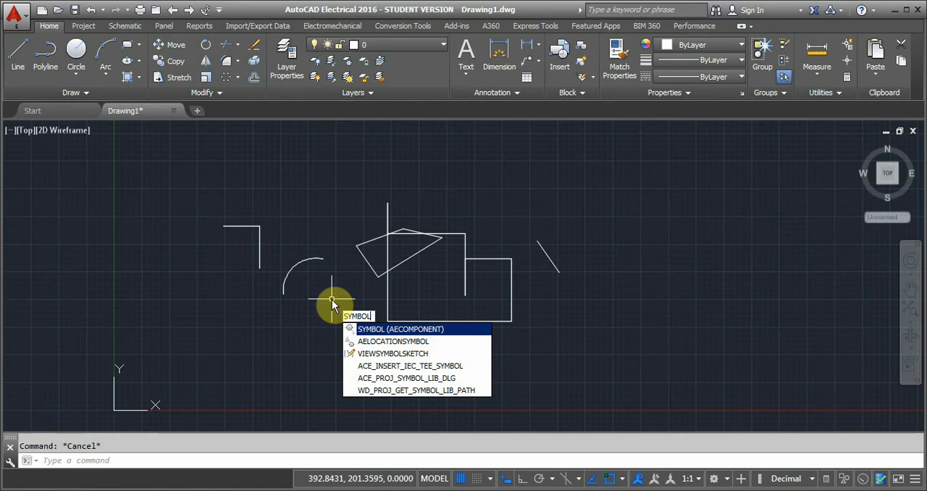
key("Return")
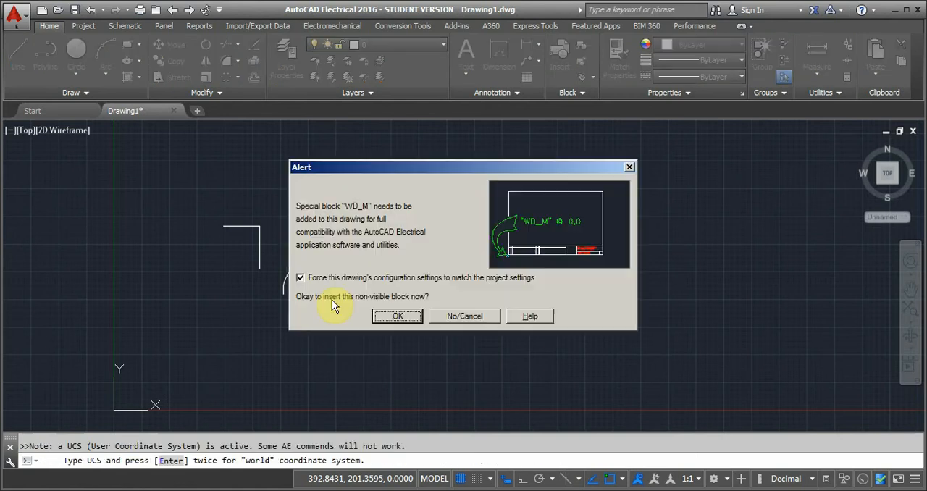
left_click(392, 318)
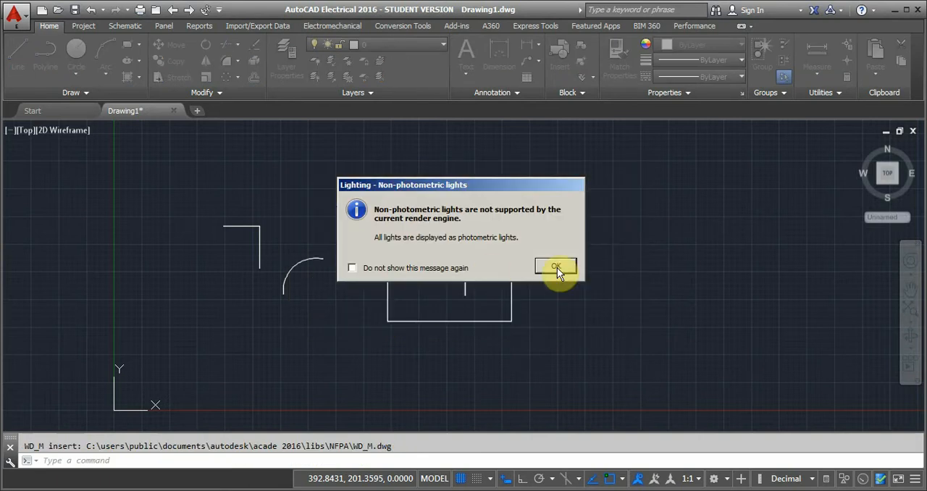
left_click(556, 268)
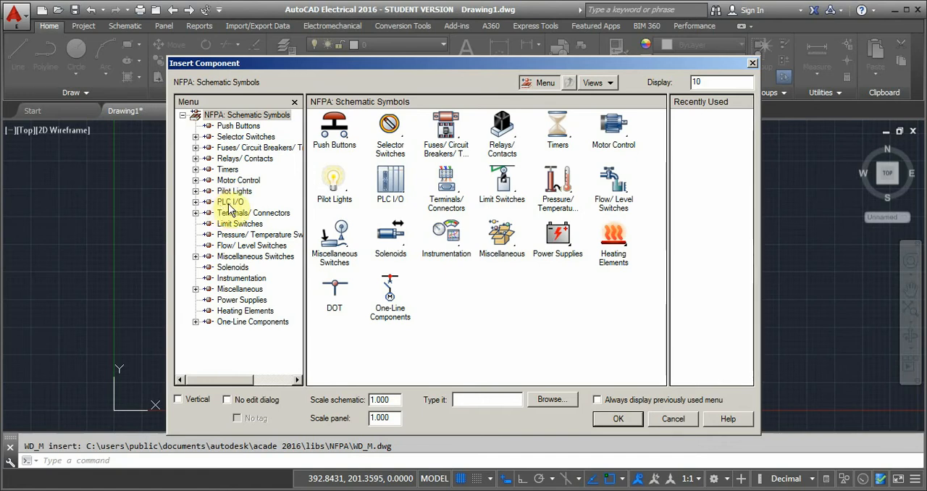
Examine the PLC I/O Fixed Units category and its AB 1761 MicroLogix and Automation Direct DL105 symbol groups.
left_click(196, 202)
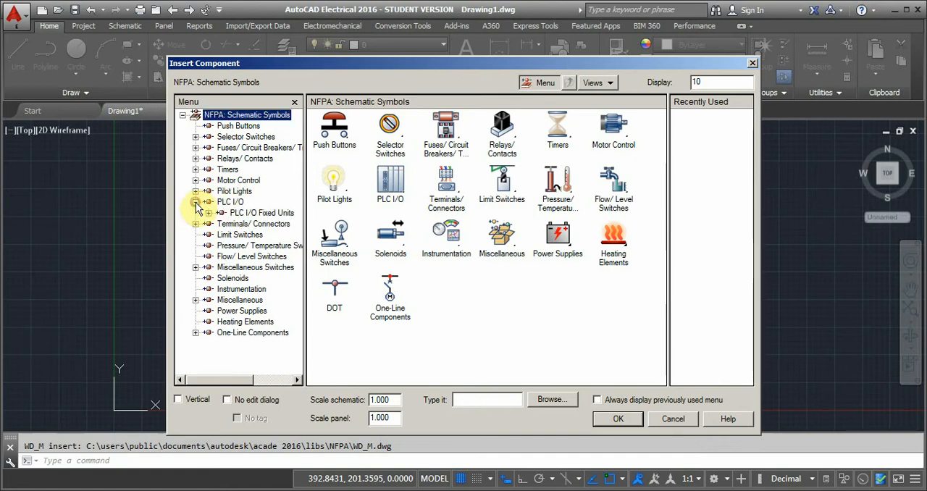
left_click(245, 213)
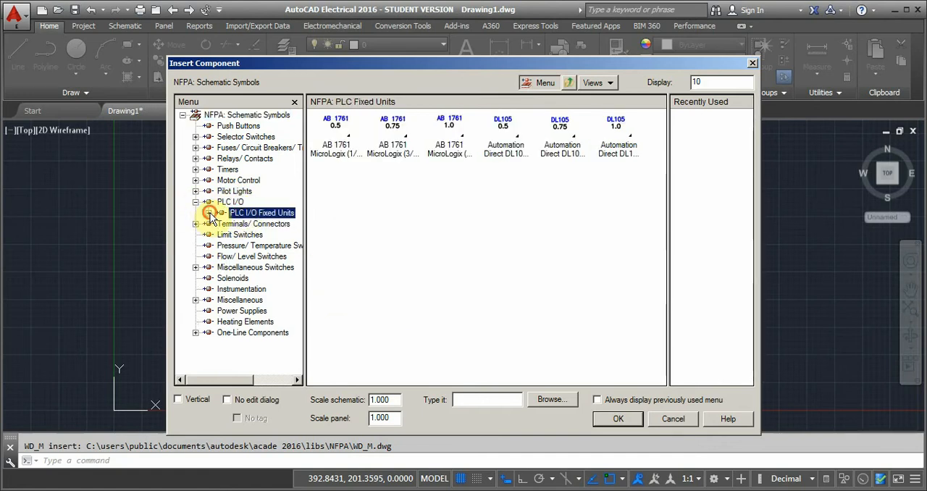
left_click(209, 213)
left_click(265, 224)
left_click(259, 235)
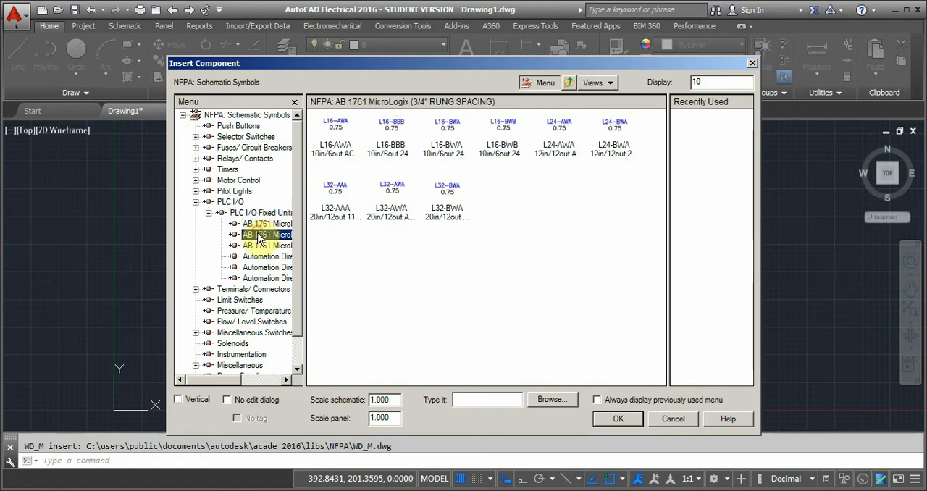
left_click(262, 246)
left_click(262, 257)
left_click(265, 267)
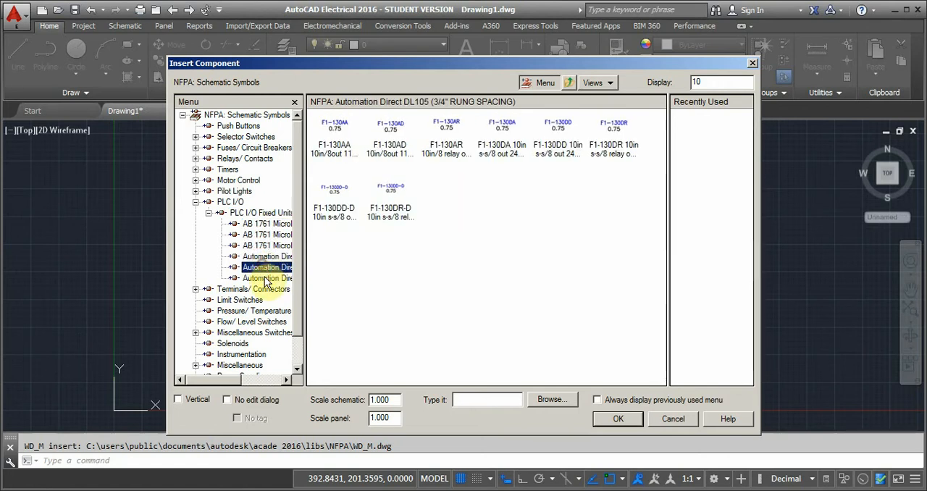
left_click(239, 213)
left_click(207, 213)
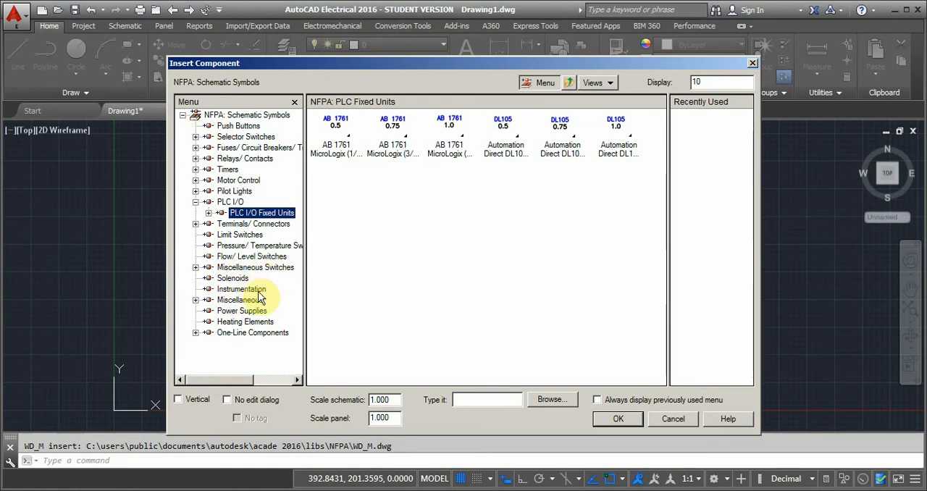
Examine the One-Line Components symbols, covering Connector, Motor Control, Transformer, Terminal, Cable Marker, Bus Tap and Miscellaneous.
left_click(252, 334)
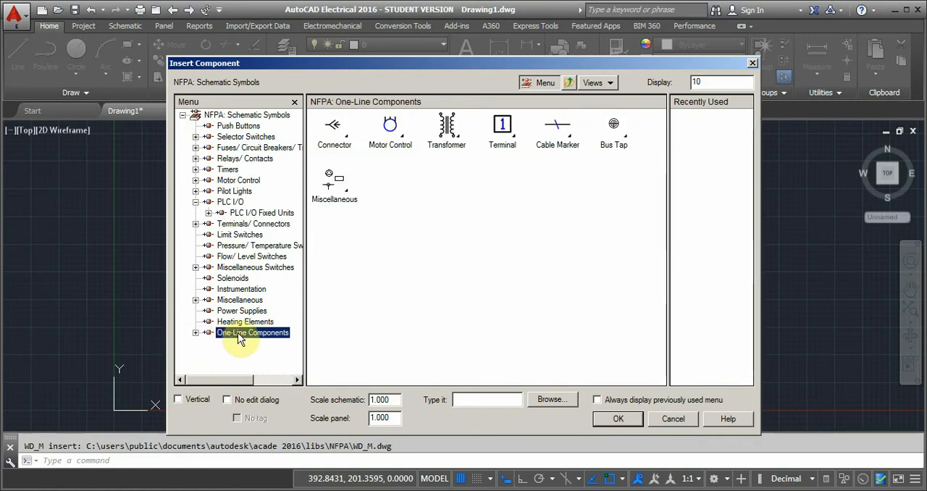
left_click(195, 332)
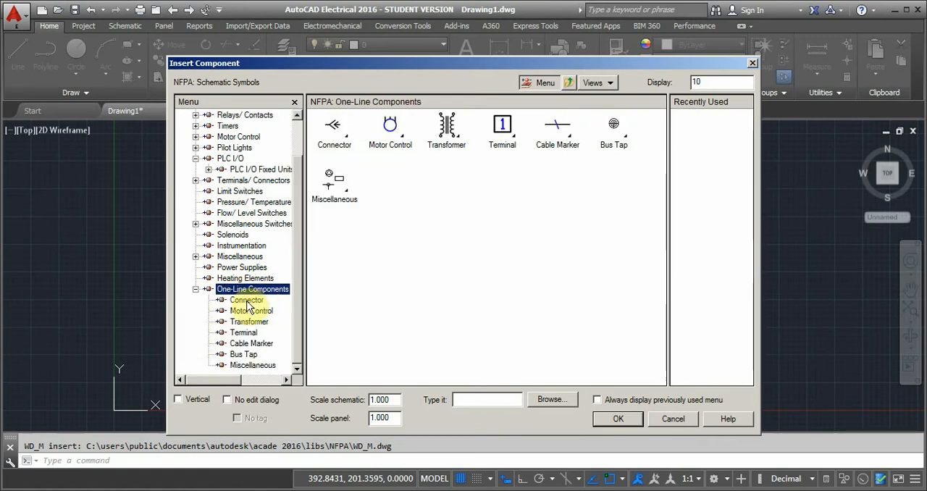
left_click(247, 301)
left_click(251, 312)
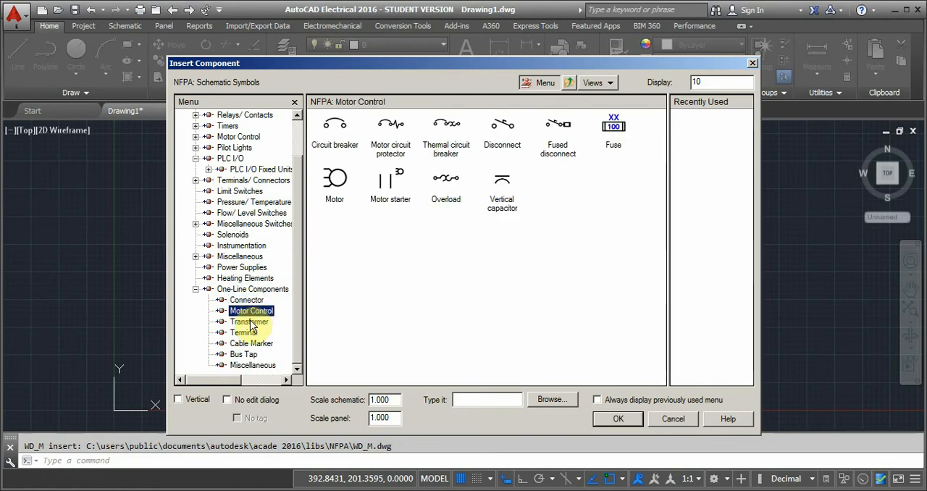
left_click(249, 321)
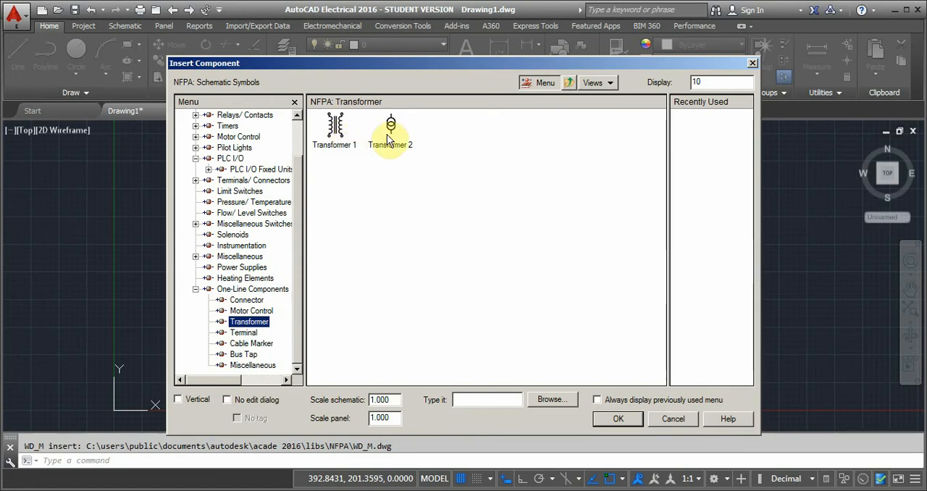
left_click(249, 333)
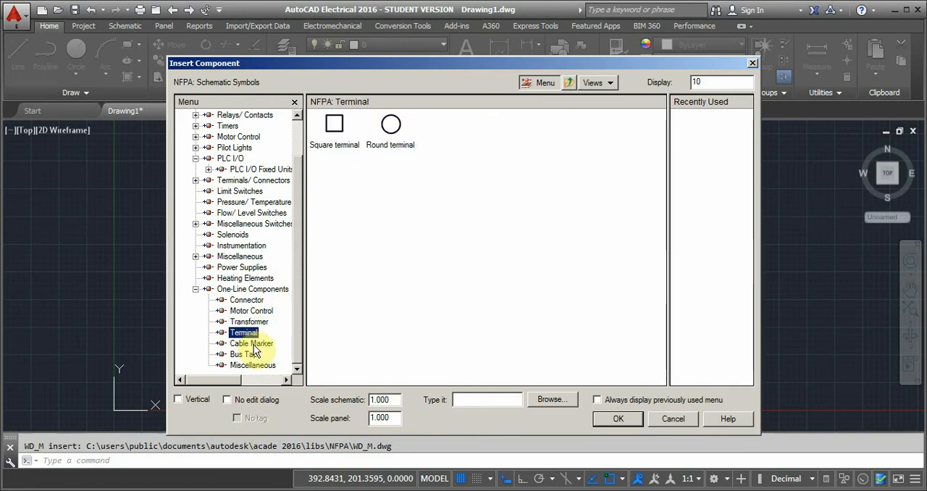
left_click(252, 344)
left_click(241, 355)
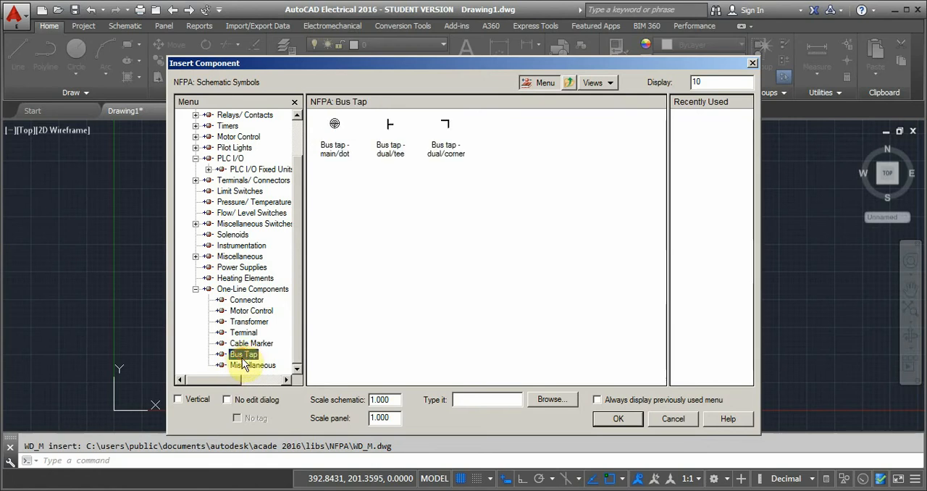
left_click(254, 366)
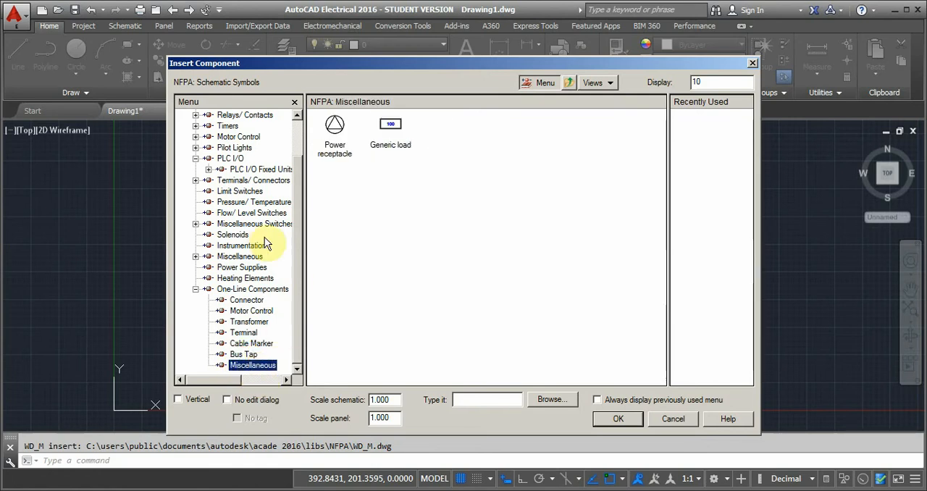
left_click(196, 289)
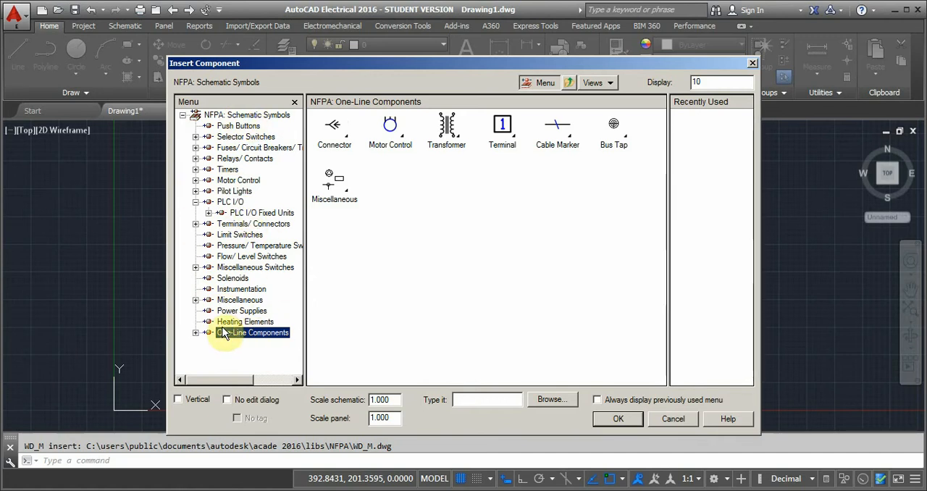
Insert the Transformer 1 symbol from One-Line Components just below the lower end of the short slanted line.
left_click(195, 333)
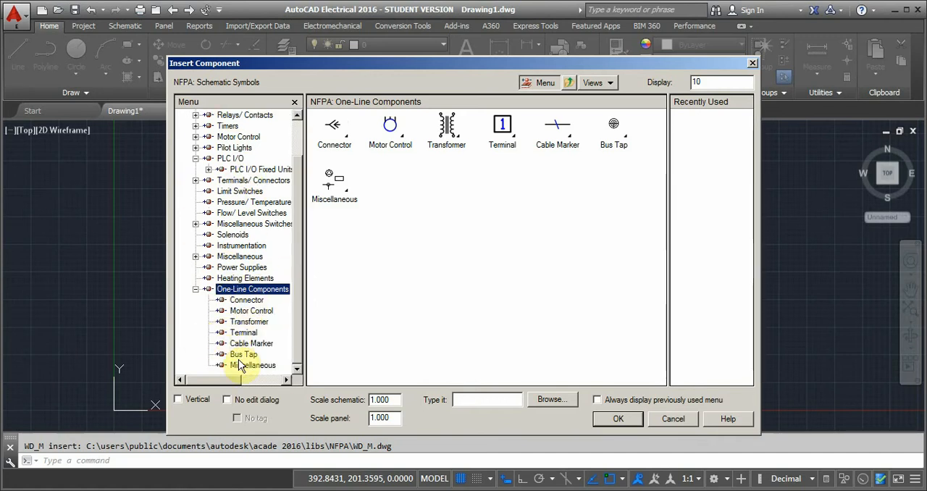
left_click(248, 321)
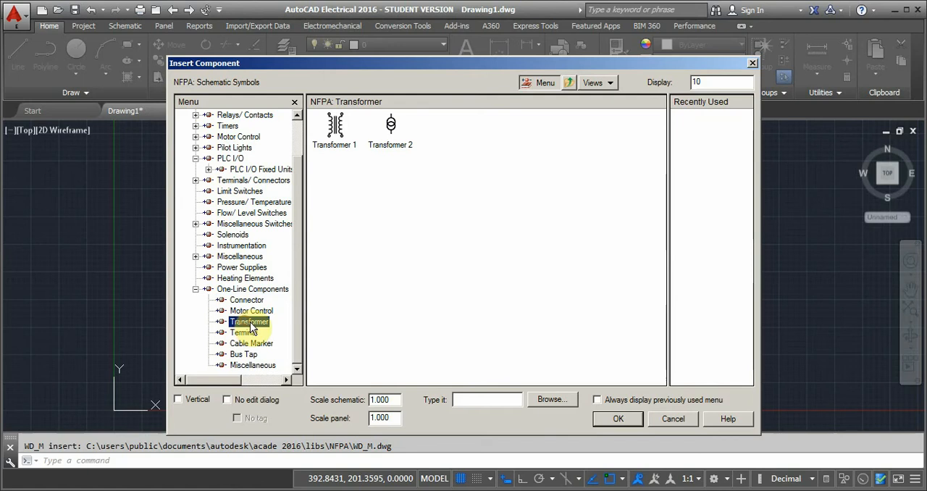
left_click(336, 126)
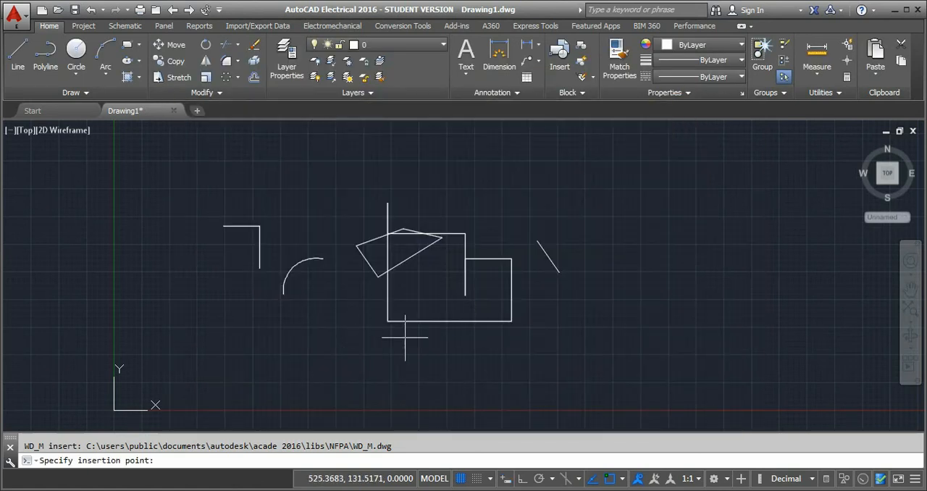
left_click(583, 302)
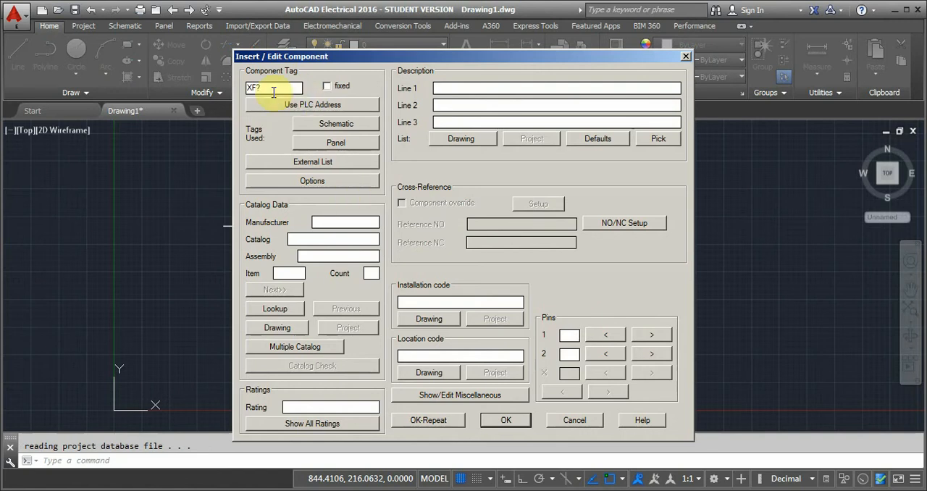
Set the inserted component's tag to TRANSFORMER1 and accept the component settings.
left_click_drag(272, 91, 219, 91)
type("T")
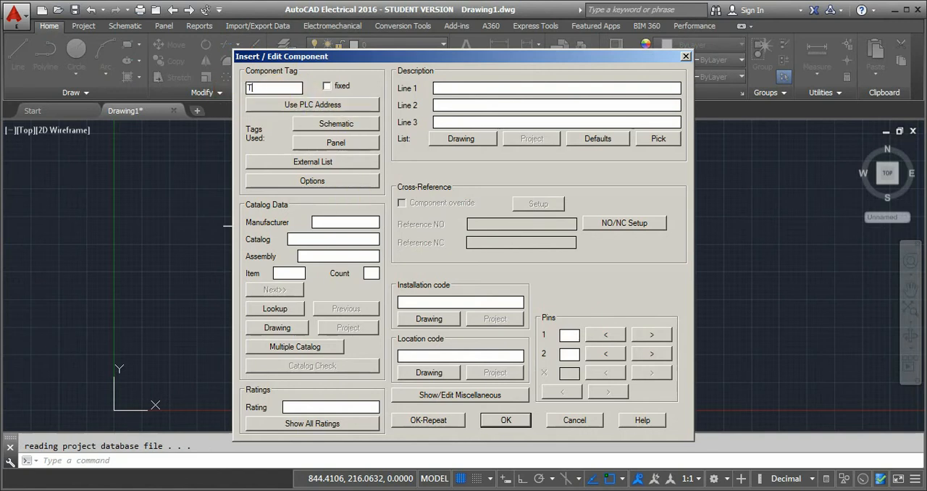
type("RANSFORMER1")
left_click(505, 420)
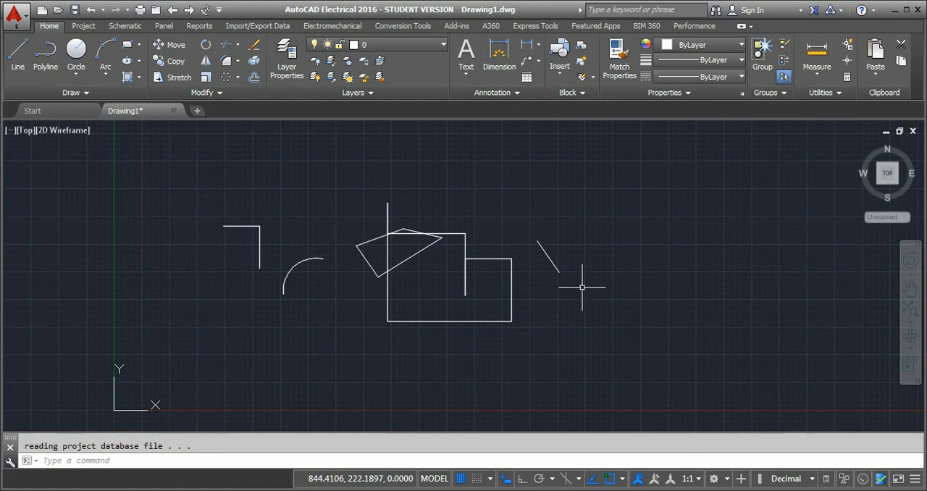
Scale the transformer symbol by a factor of 20 about a base point on the symbol.
scroll(581, 287, "up", 15)
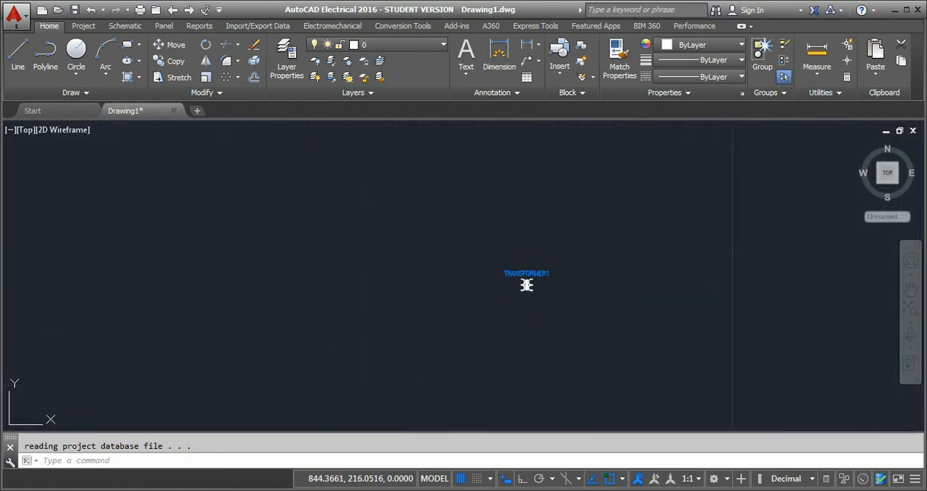
left_click(526, 285)
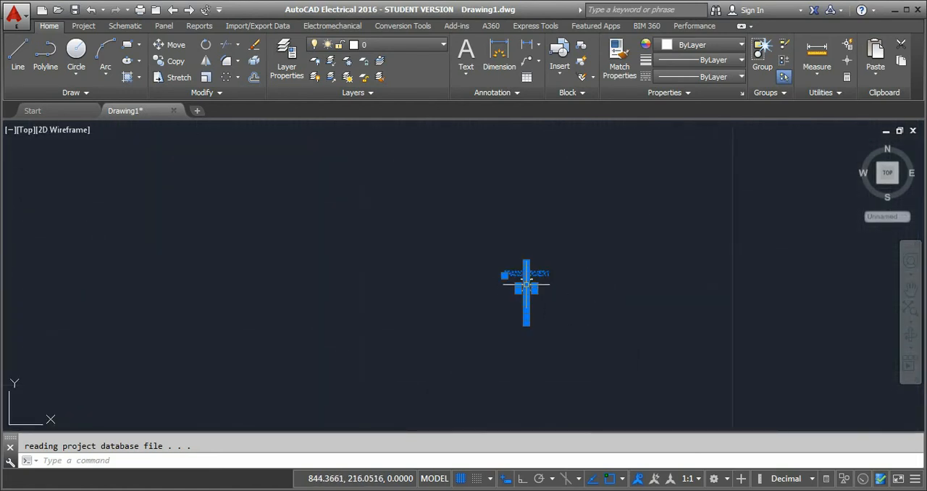
left_click(206, 78)
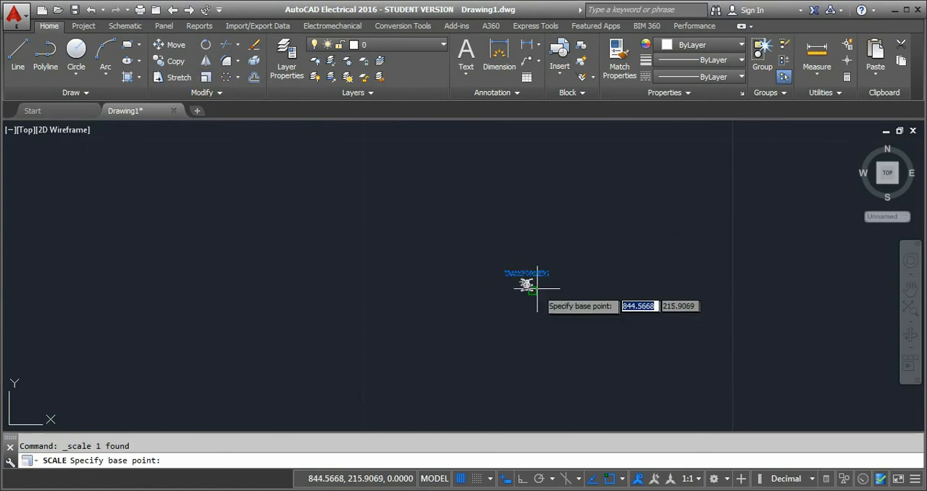
left_click(531, 285)
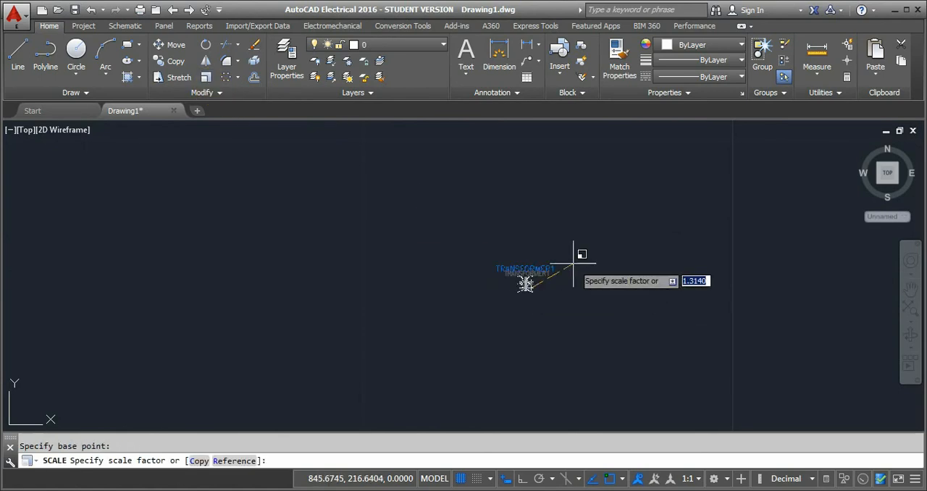
type("20")
key("Return")
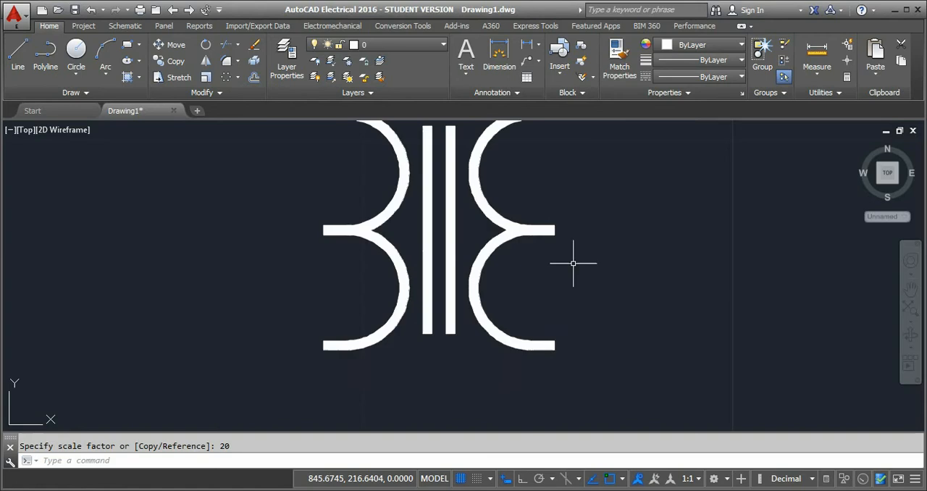
scroll(447, 290, "down", 5)
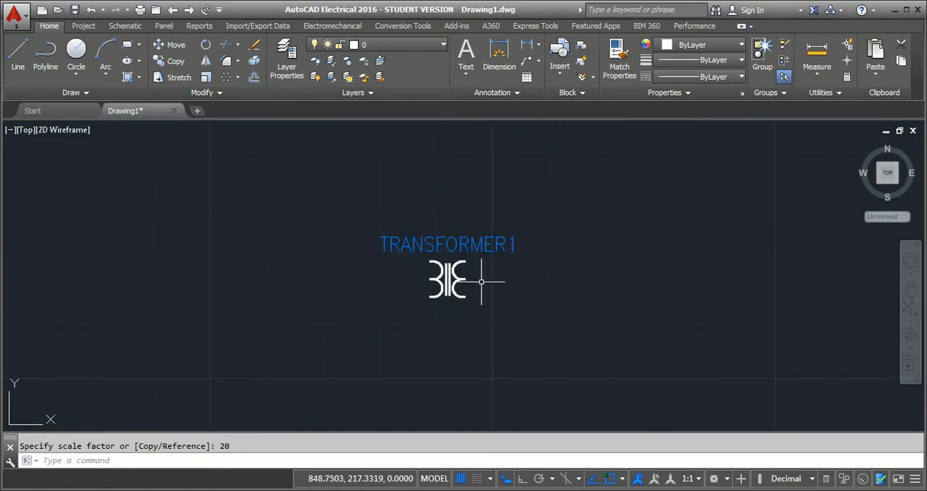
scroll(516, 272, "down", 5)
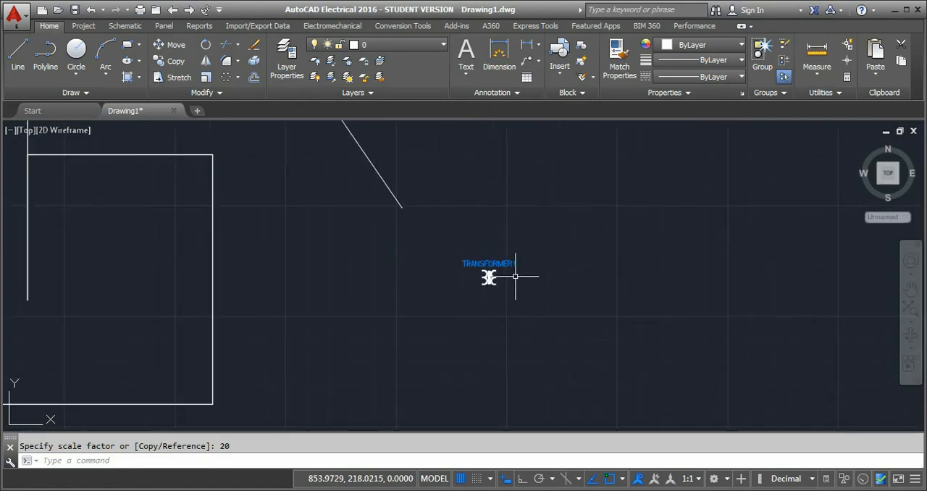
scroll(489, 277, "up", 3)
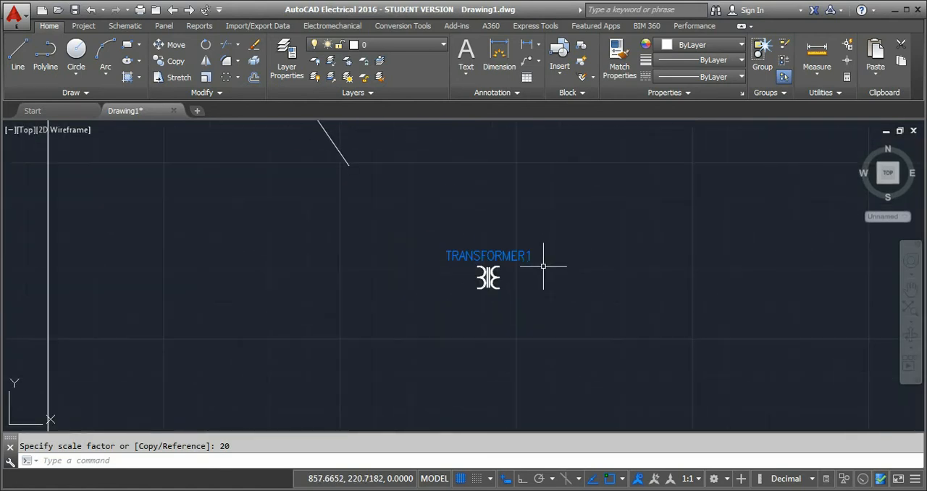
scroll(565, 262, "down", 5)
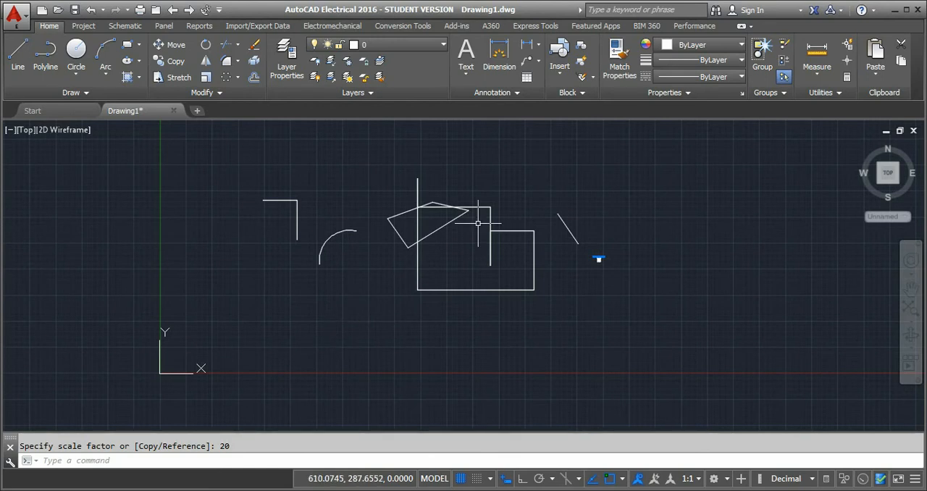
Save the drawing as Drawing1.dwg in My Documents, using the AutoCAD 2013 Drawing file type.
left_click(22, 16)
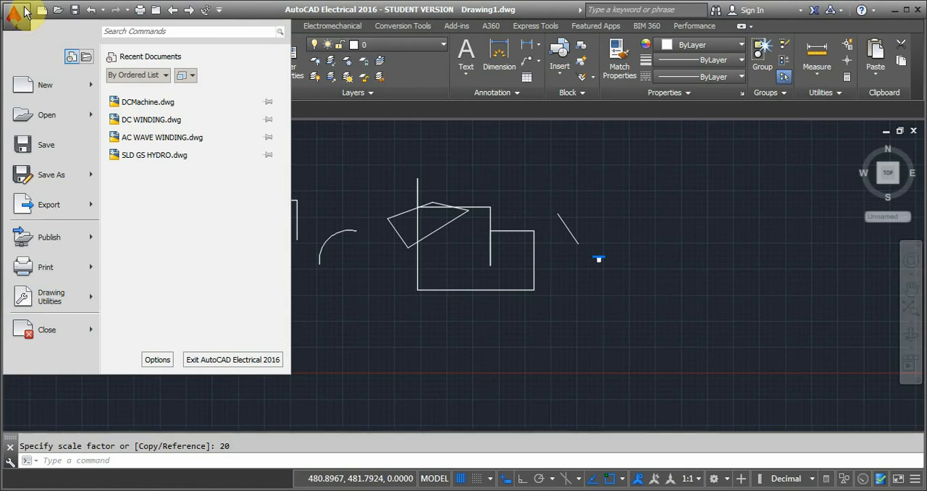
left_click(45, 147)
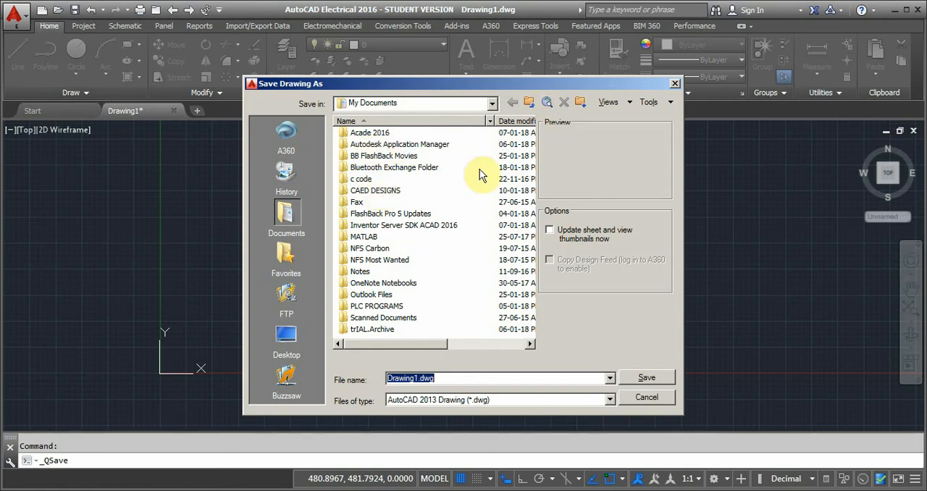
left_click(647, 377)
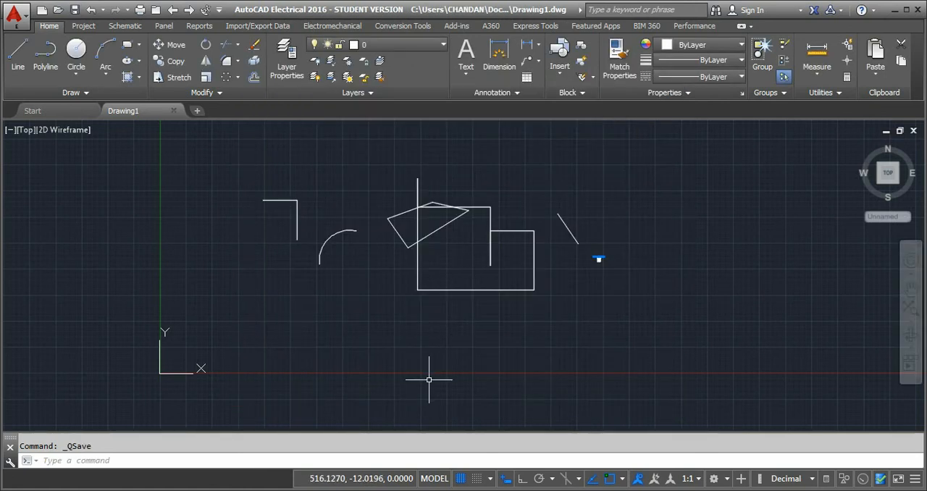
Start a plot of the model and choose DWG To PDF.pc3 as the plotter.
left_click(22, 16)
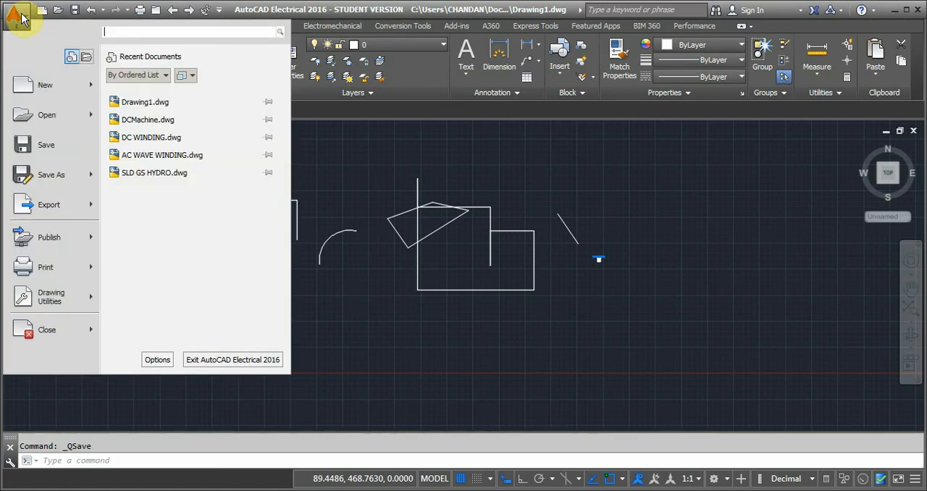
left_click(46, 265)
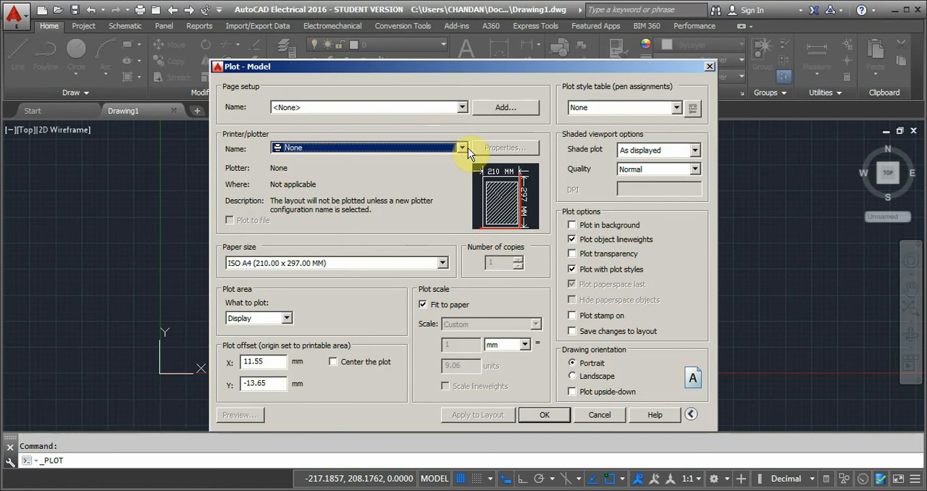
left_click(462, 147)
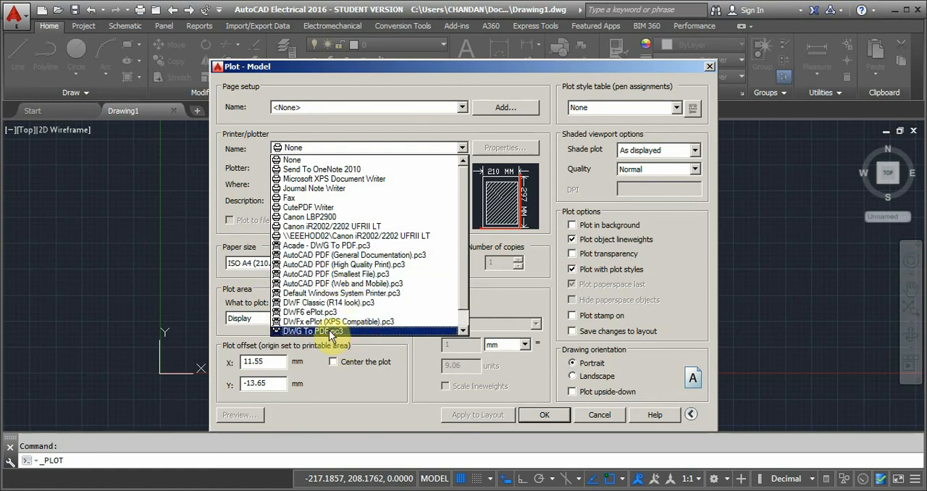
left_click(330, 332)
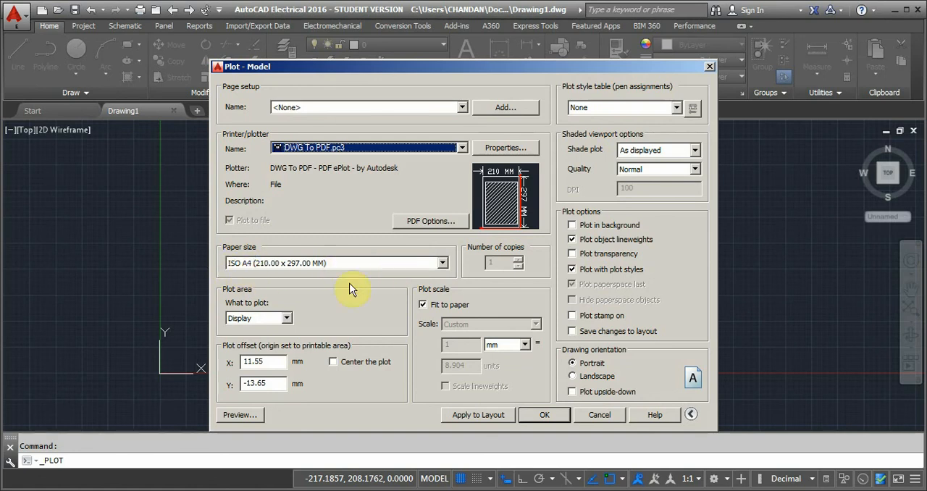
Set the plot area to Window, with a rectangle enclosing all the drawn shapes and the transformer symbol.
left_click(289, 317)
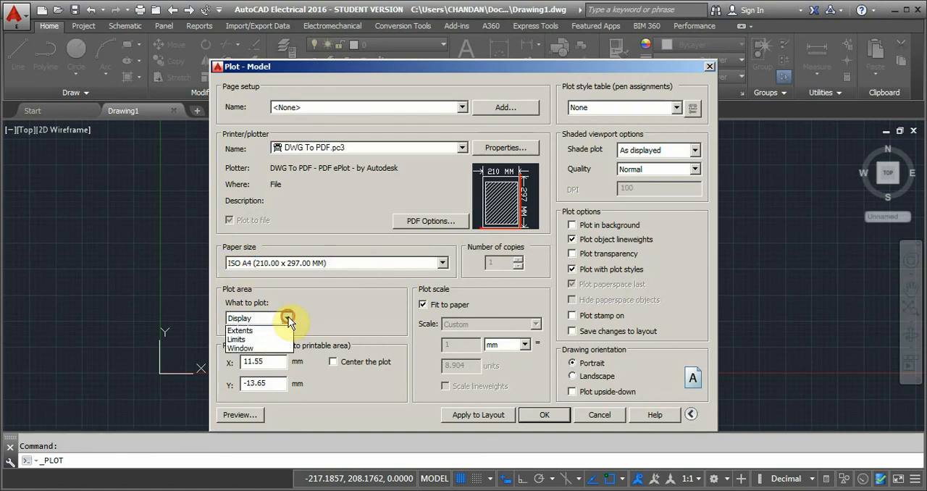
left_click(287, 331)
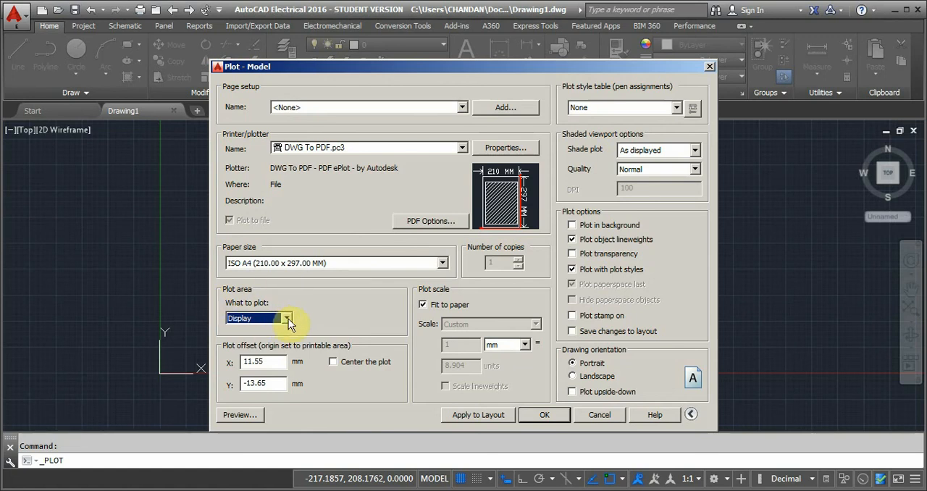
left_click(287, 317)
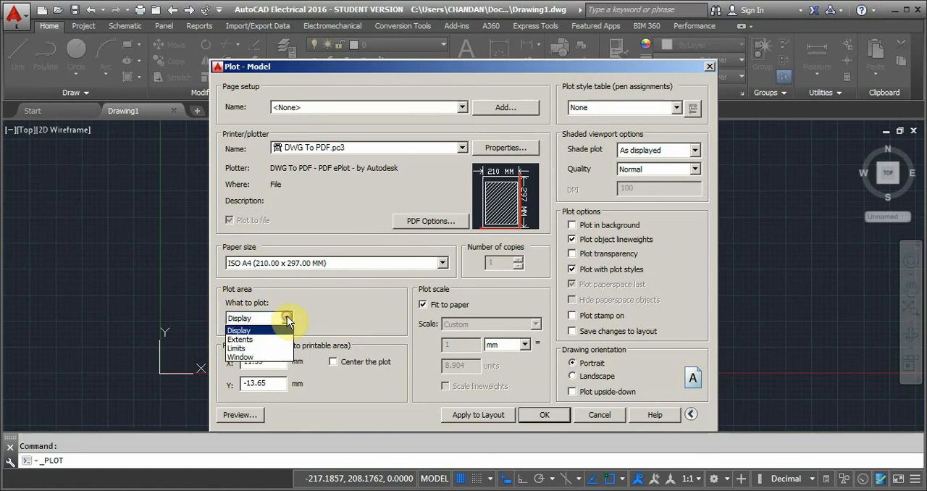
left_click(241, 357)
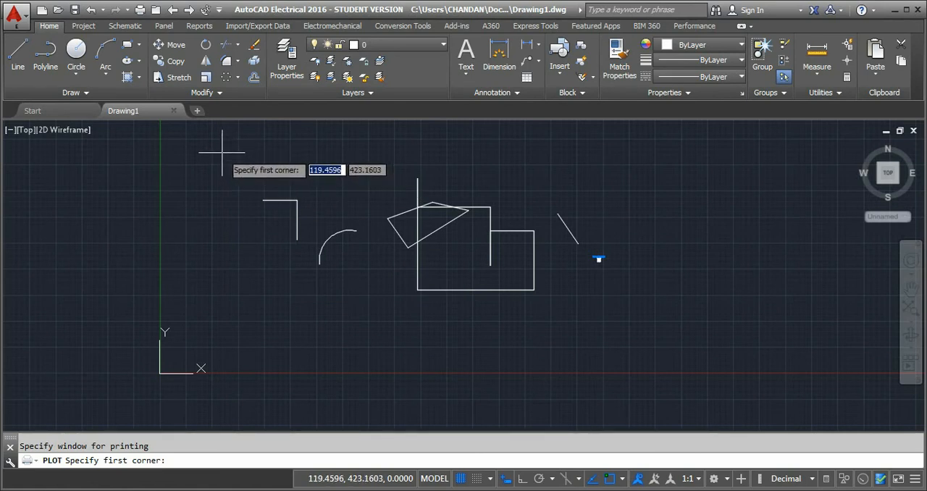
left_click(223, 153)
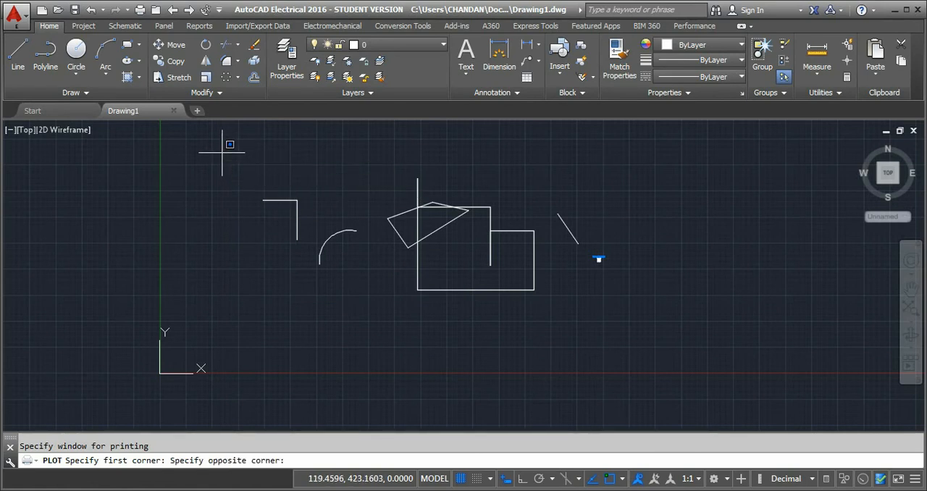
left_click(674, 350)
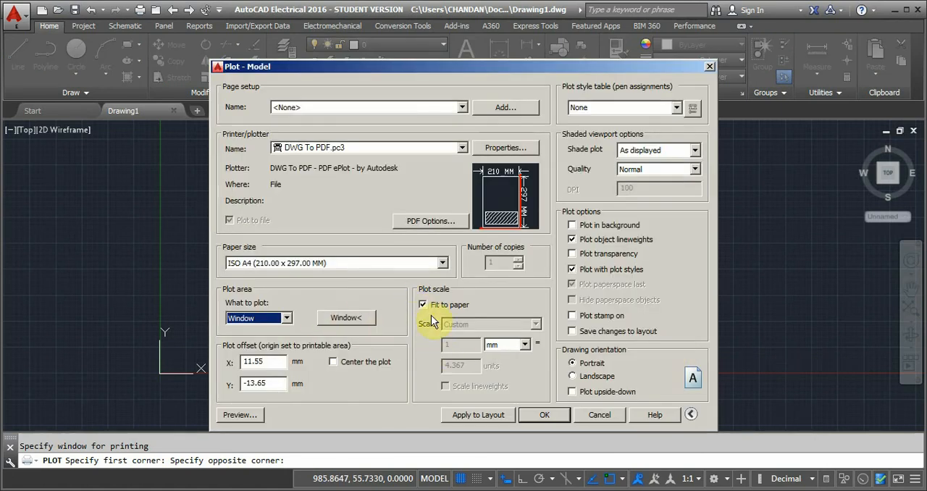
Center the plot on the paper and plot it to Drawing1-Model.pdf in My Documents.
left_click(333, 361)
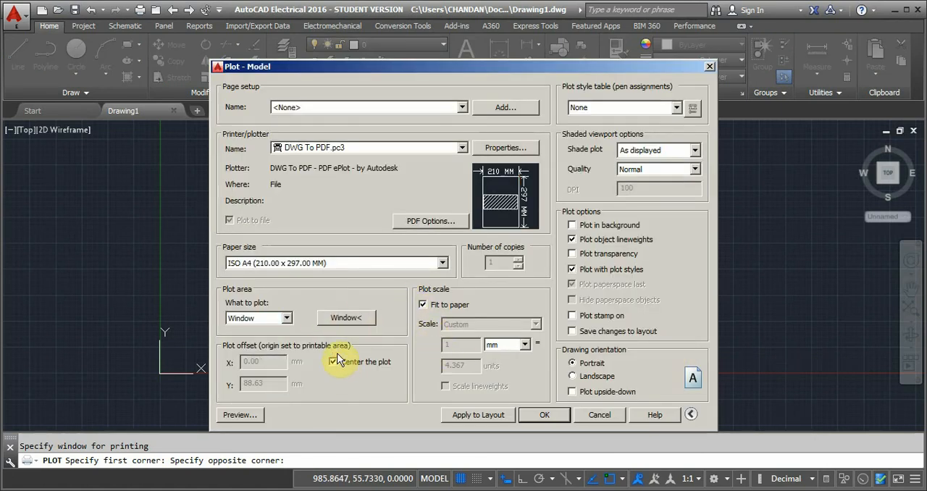
left_click(543, 415)
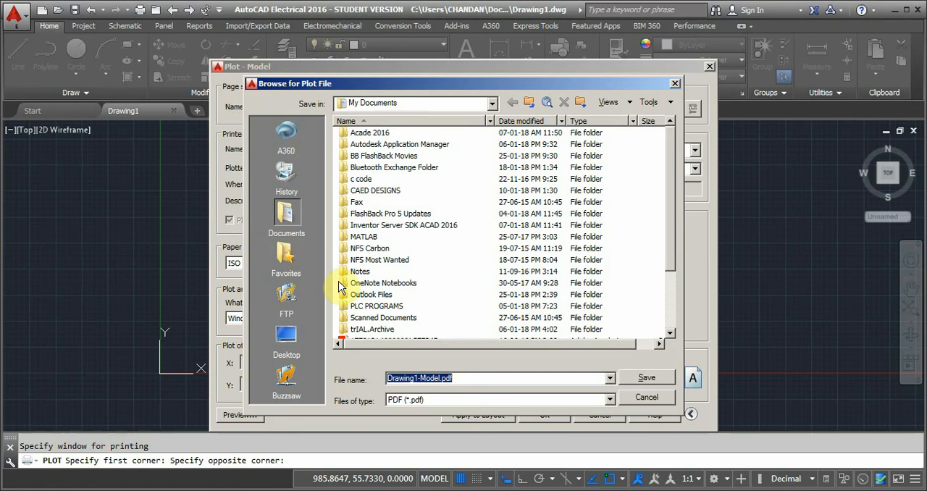
left_click(645, 378)
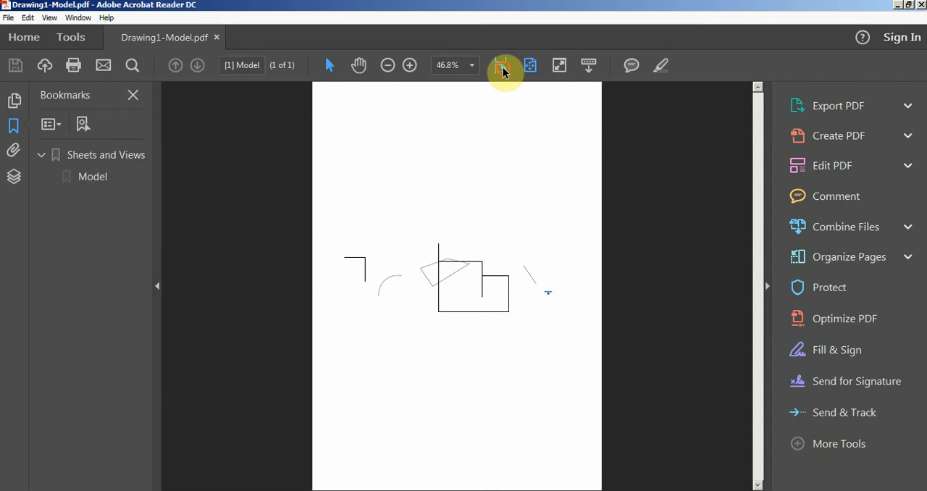
Examine the plotted shapes and transformer symbol in the PDF at page width and 125% zoom, and close the PDF viewer.
left_click(502, 66)
scroll(492, 424, "down", 3)
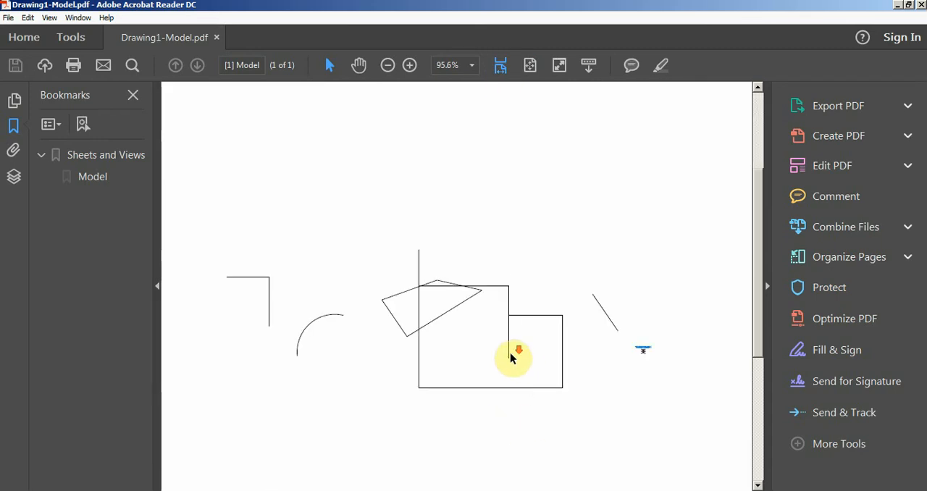
scroll(510, 358, "down", 2)
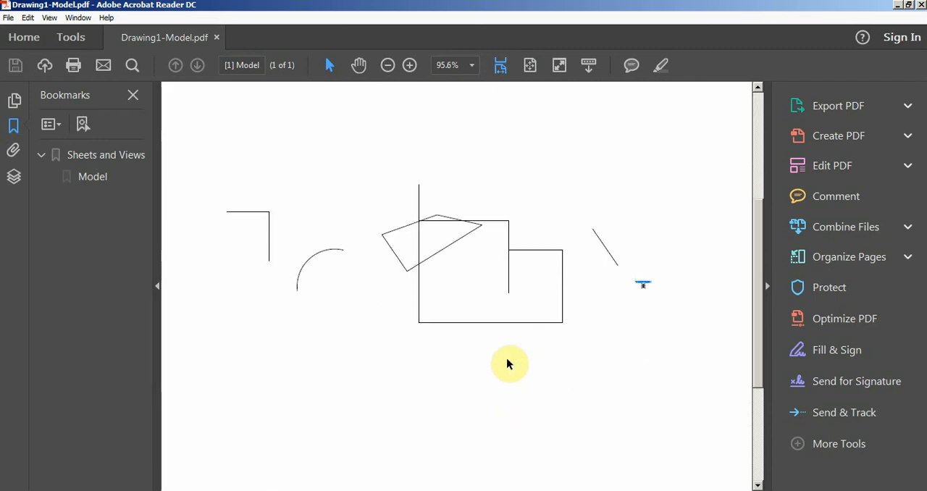
left_click(409, 65)
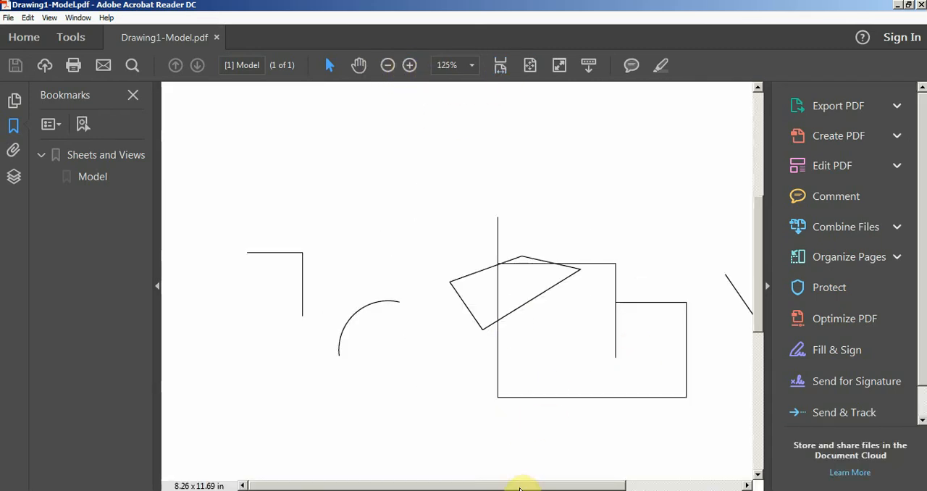
mouse_move(521, 487)
left_mouse_down()
mouse_move(596, 486)
mouse_move(575, 485)
left_mouse_up()
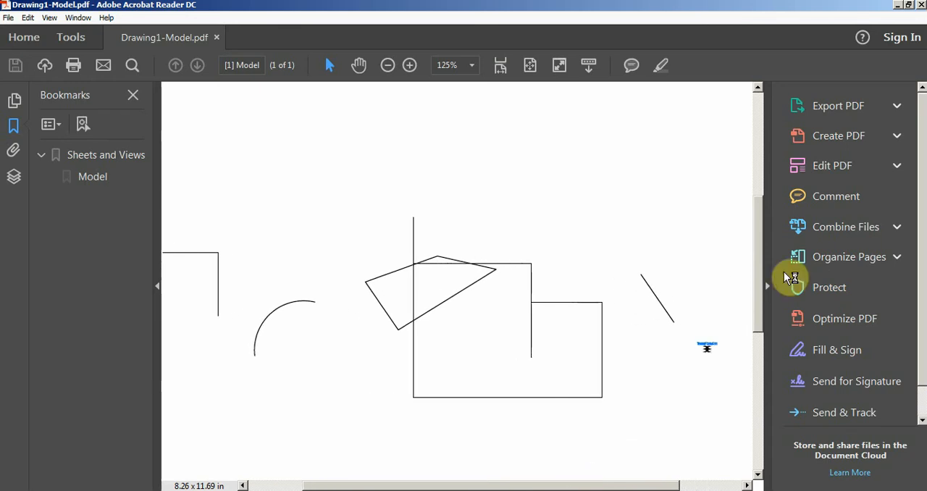
left_click(922, 4)
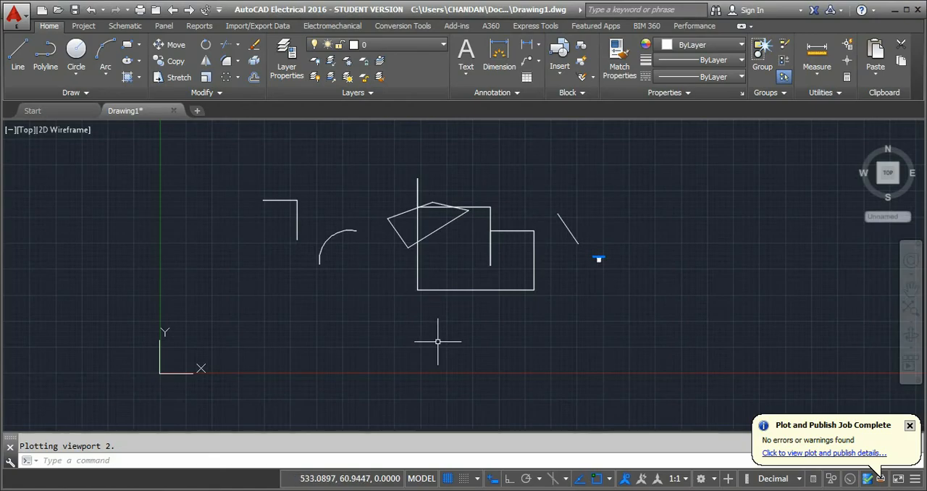